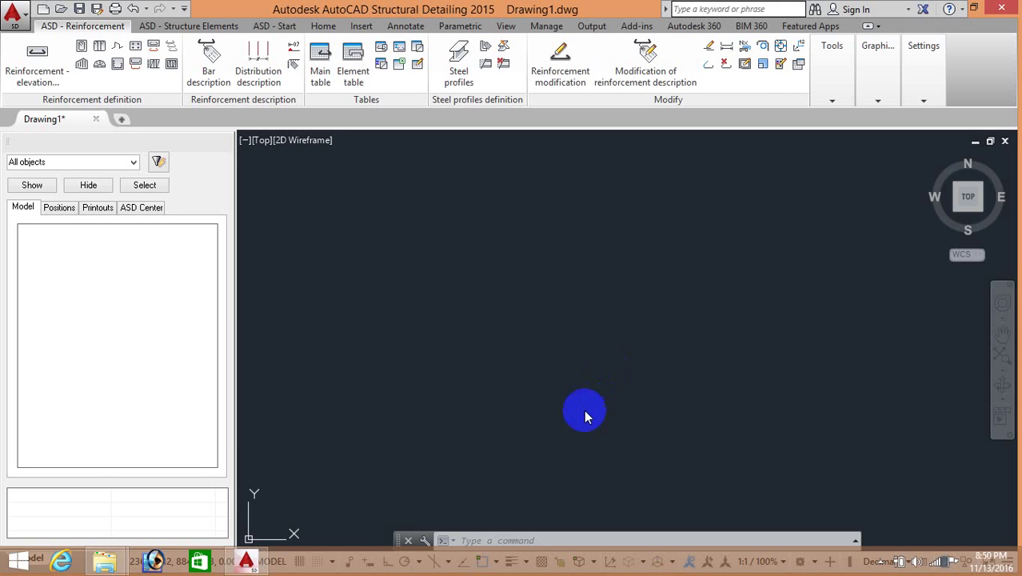
Step: Check the hidden notification-area icons and close the popup
{"action": "left_click", "coordinate": [880, 564]}
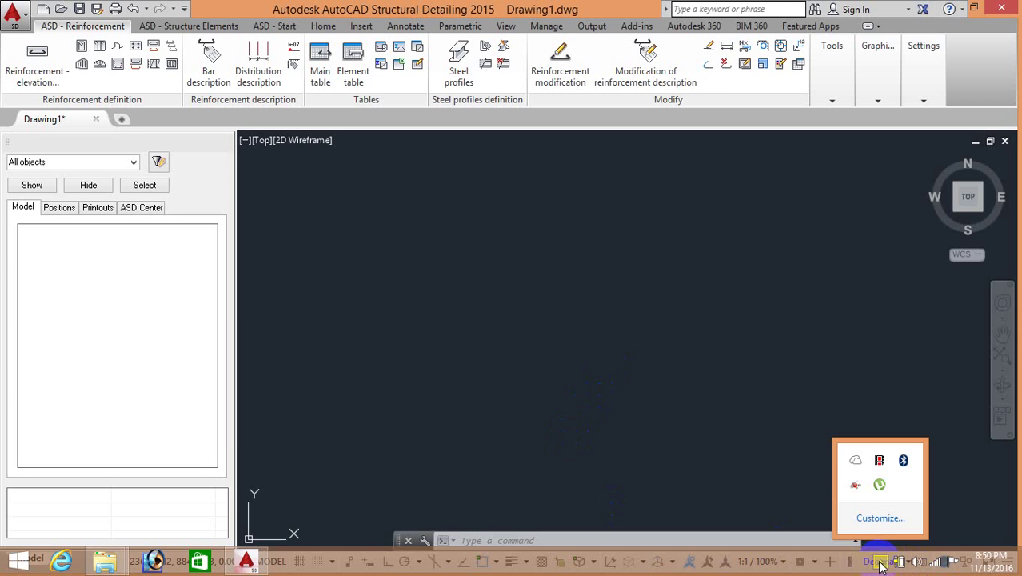
{"action": "left_click", "coordinate": [818, 565]}
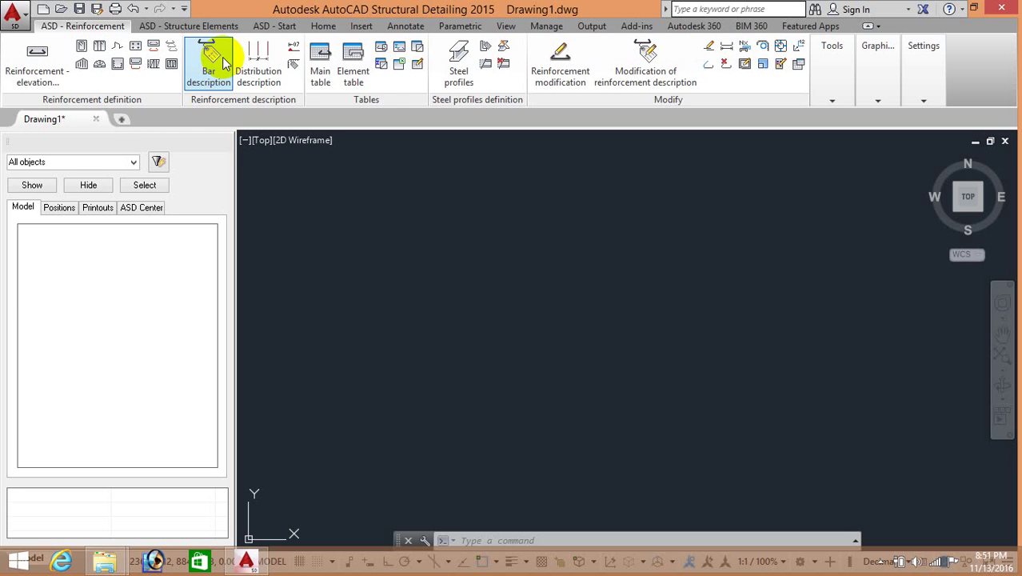
{"action": "left_click", "coordinate": [32, 55]}
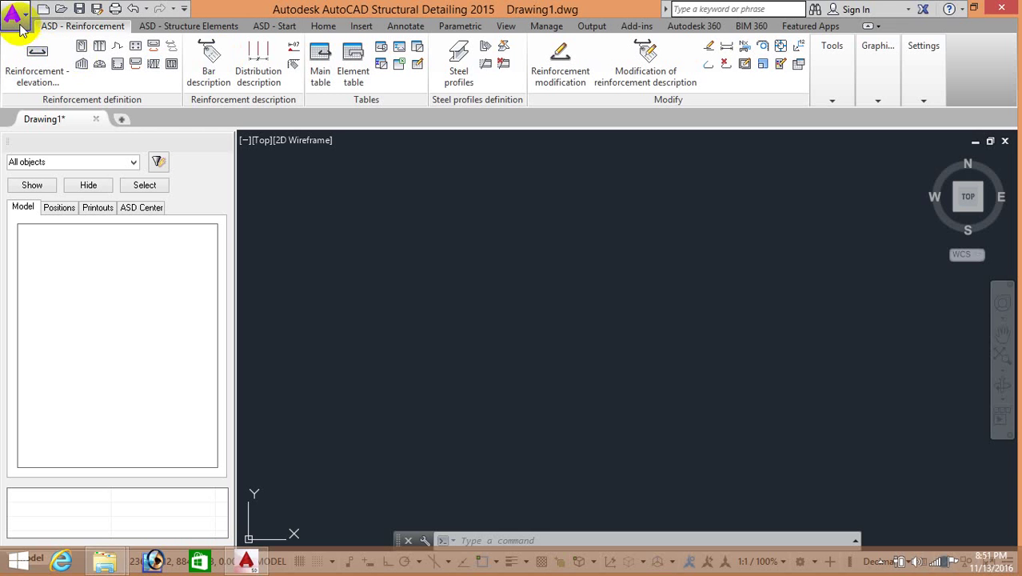
{"action": "left_click", "coordinate": [32, 192]}
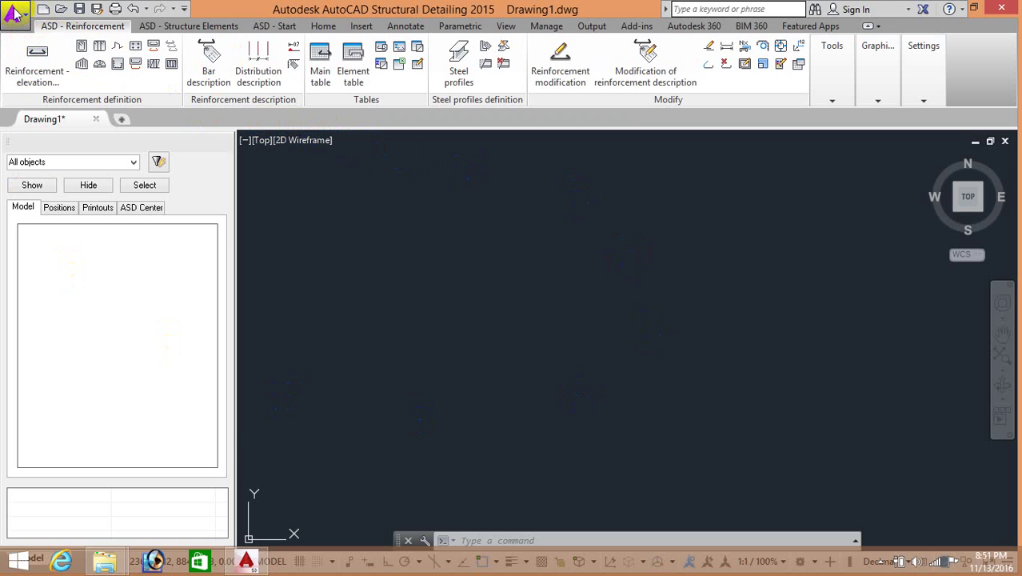
Step: Create a new drawing from the RBCR-091 template and close Drawing1 without saving
{"action": "left_click", "coordinate": [18, 24]}
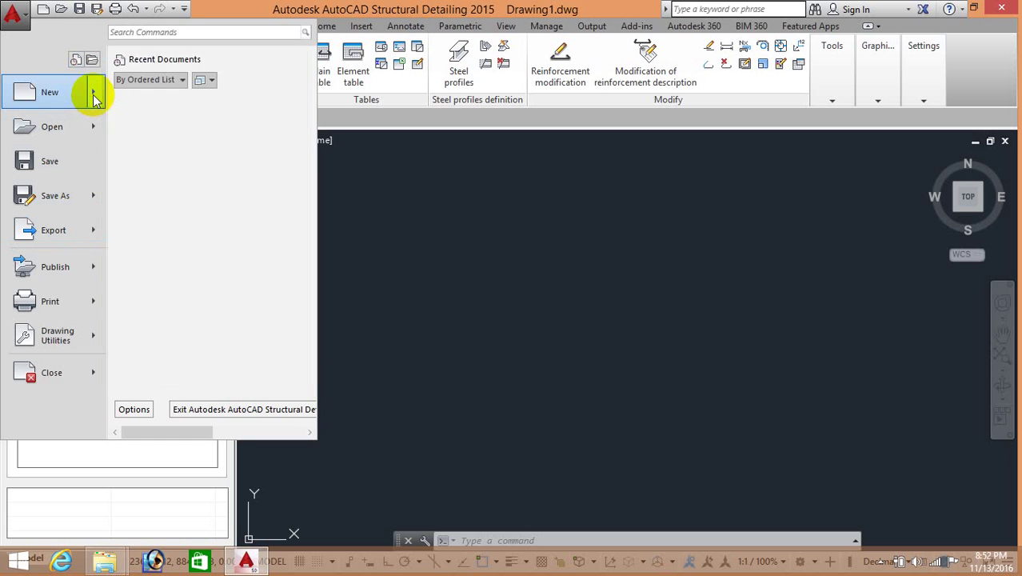
{"action": "mouse_move", "coordinate": [49, 92]}
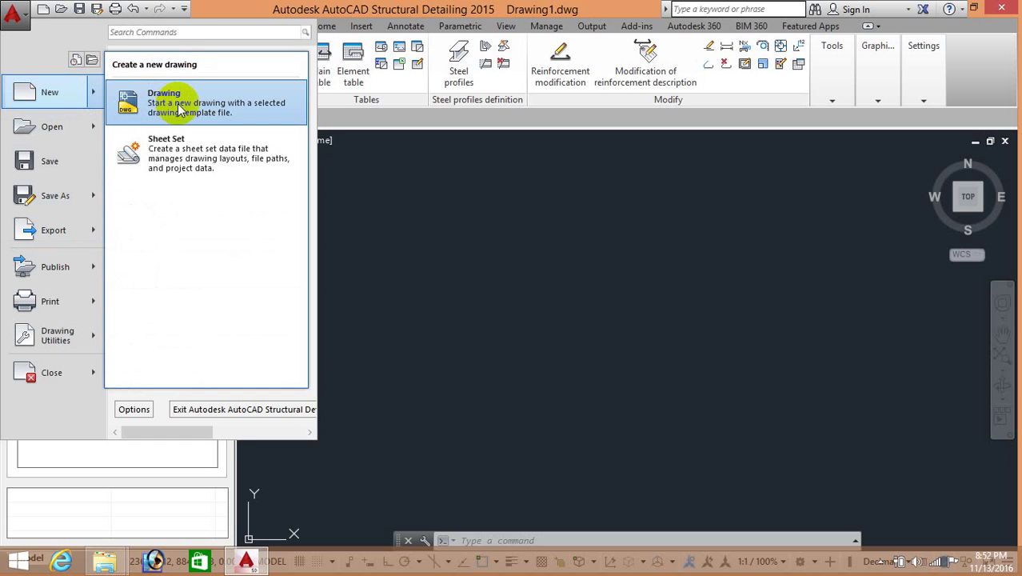
{"action": "left_click", "coordinate": [179, 111]}
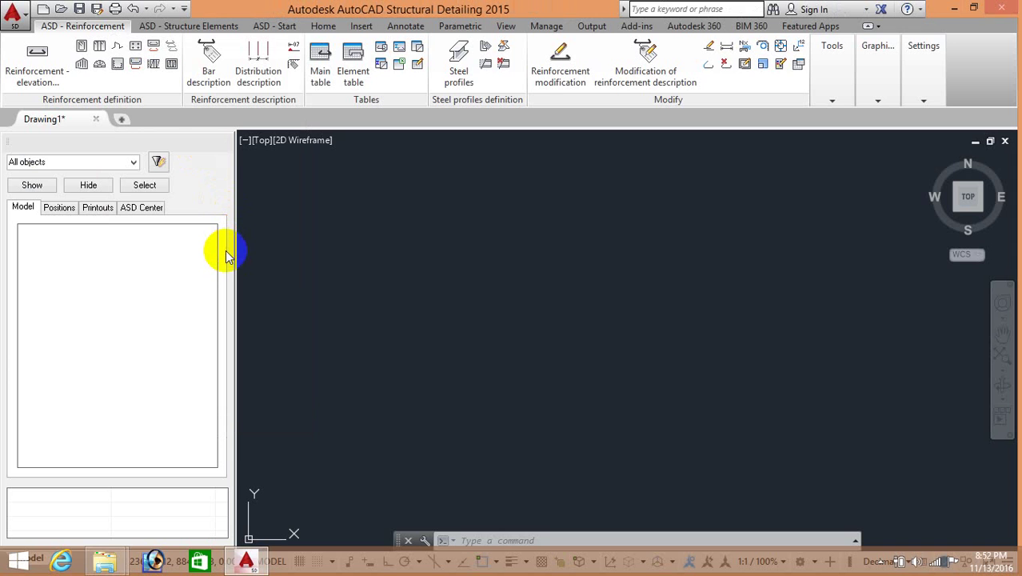
{"action": "left_click_drag", "start_coordinate": [227, 254], "coordinate": [376, 276]}
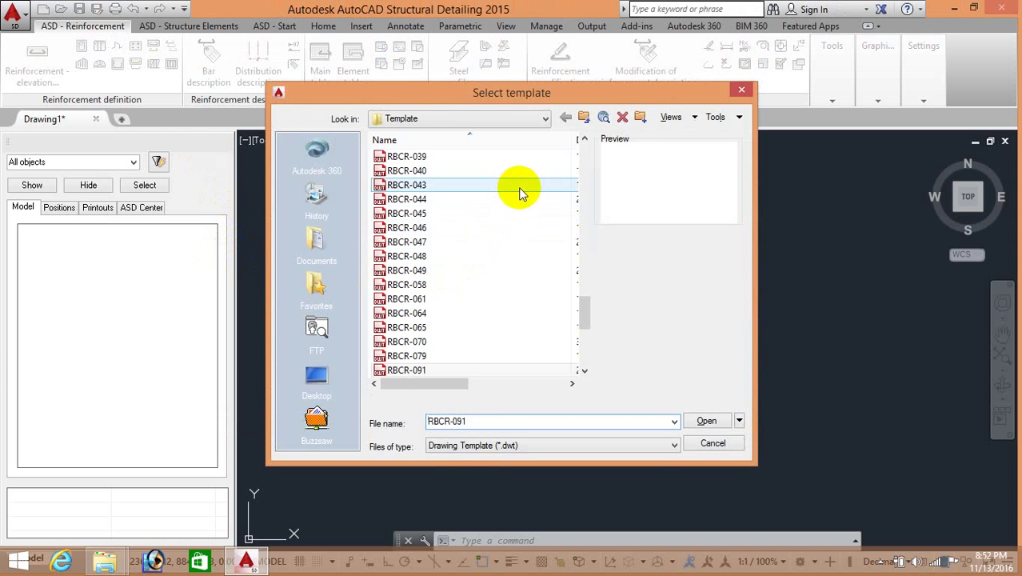
{"action": "left_click_drag", "start_coordinate": [587, 303], "coordinate": [584, 321]}
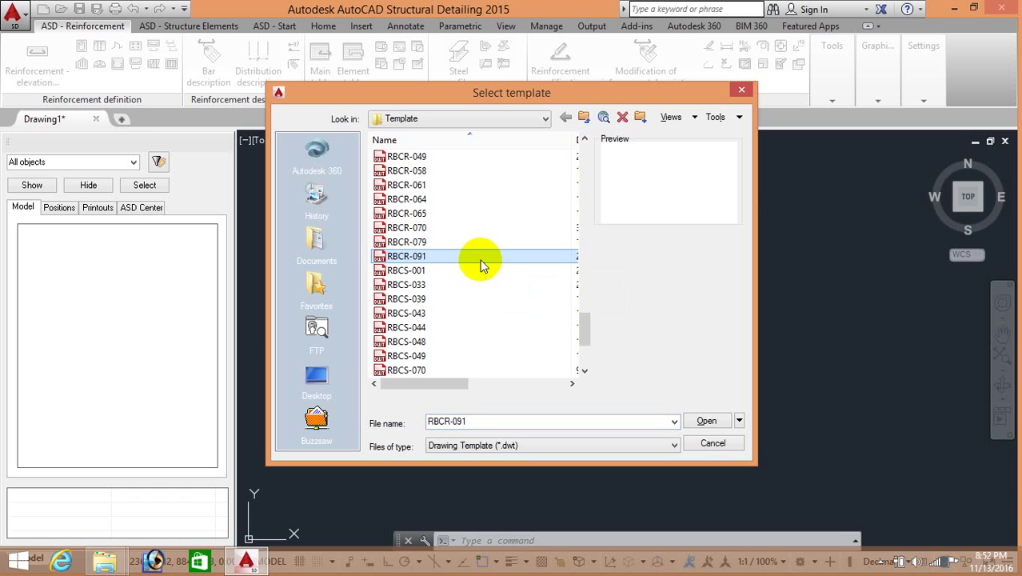
{"action": "left_click", "coordinate": [707, 422]}
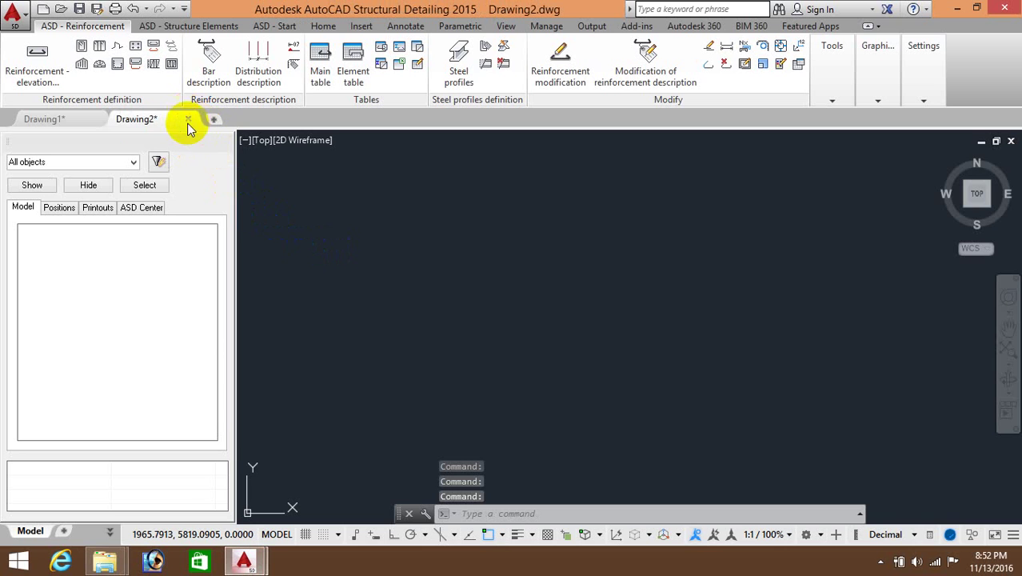
{"action": "mouse_move", "coordinate": [44, 119]}
{"action": "left_click", "coordinate": [96, 119]}
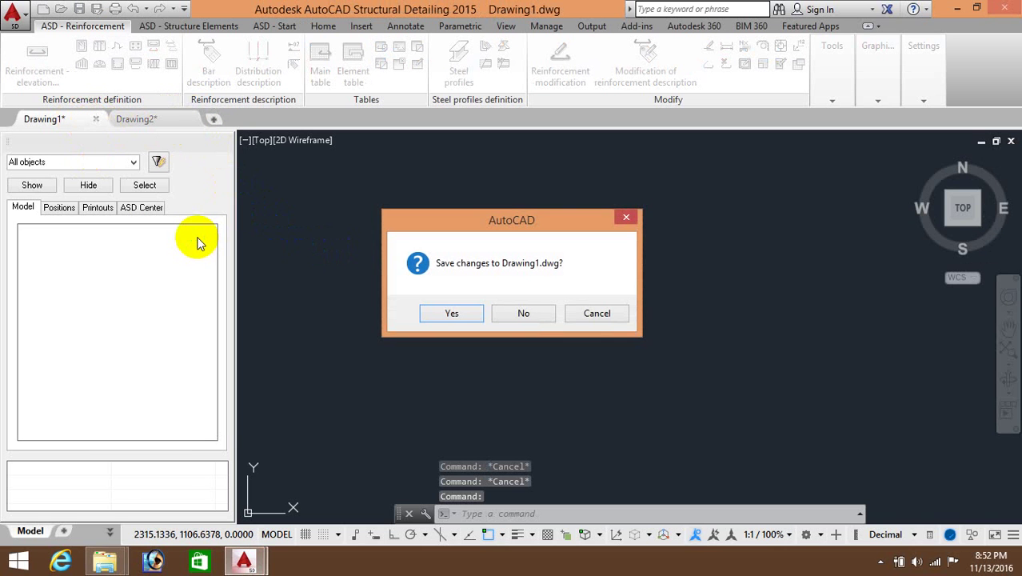
{"action": "left_click", "coordinate": [496, 314]}
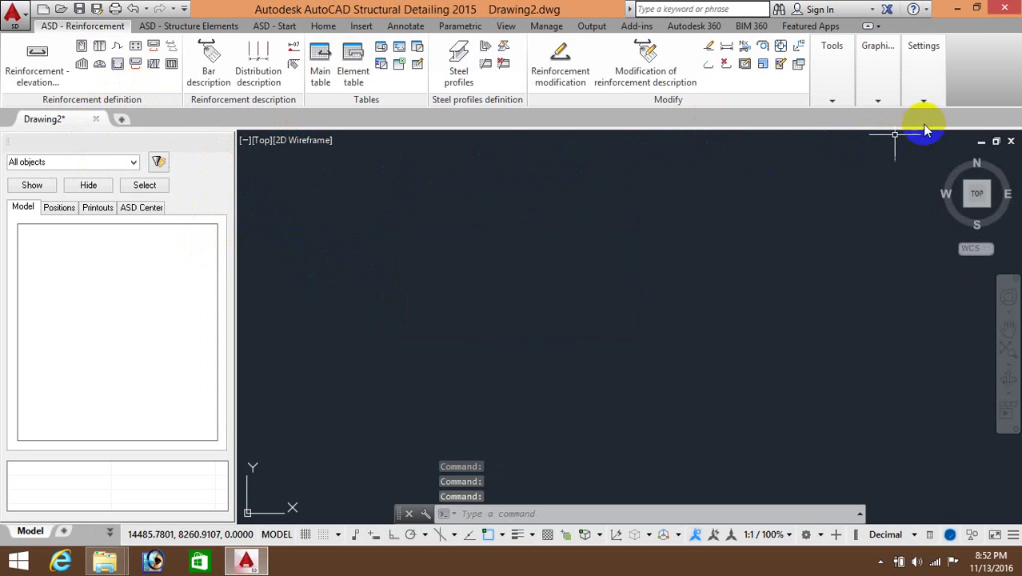
Step: Open Preferences and browse for a Steel template, reviewing the RBCR-091.dwt settings
{"action": "left_click", "coordinate": [923, 99]}
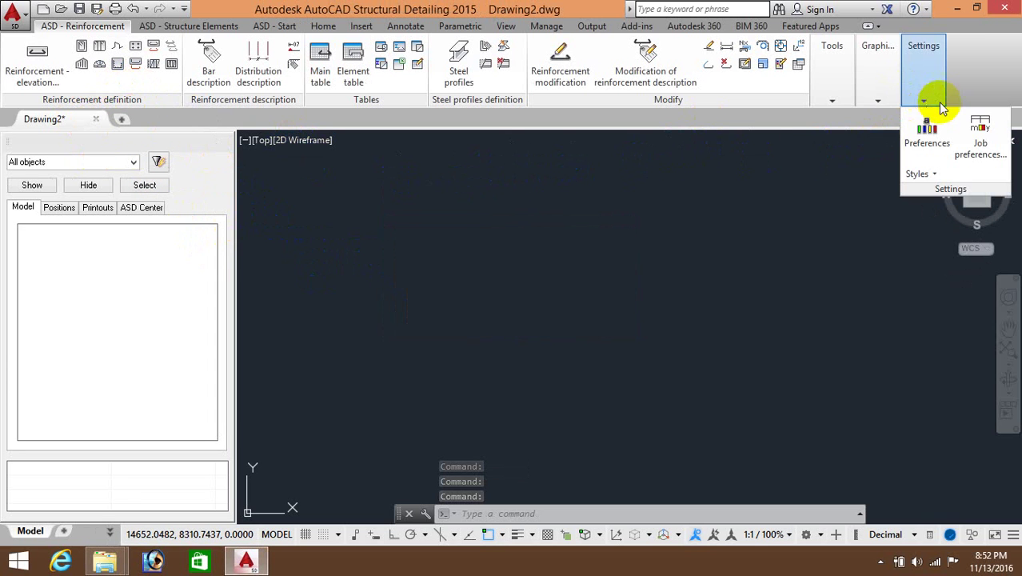
{"action": "left_click", "coordinate": [941, 153]}
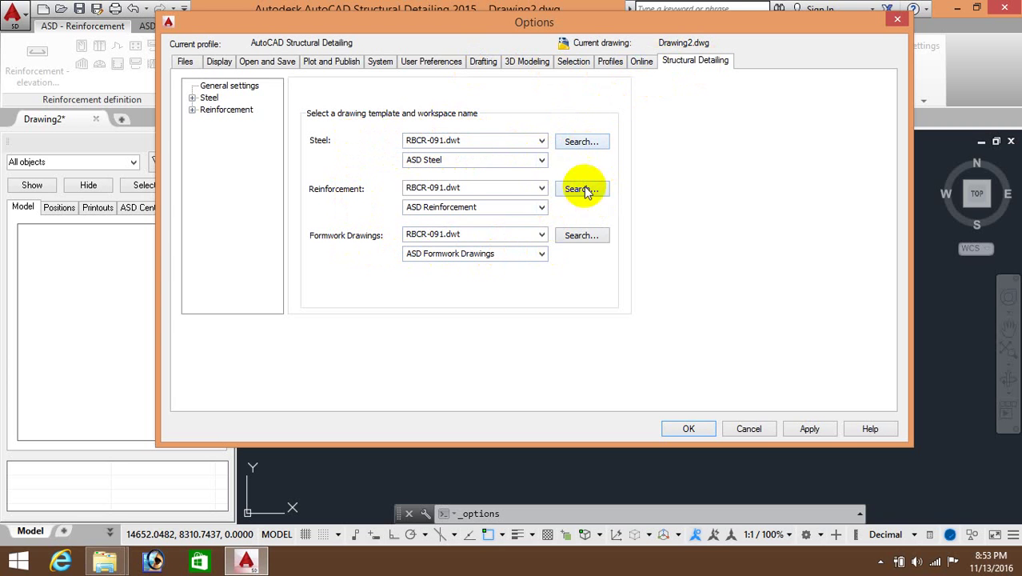
{"action": "left_click", "coordinate": [579, 145]}
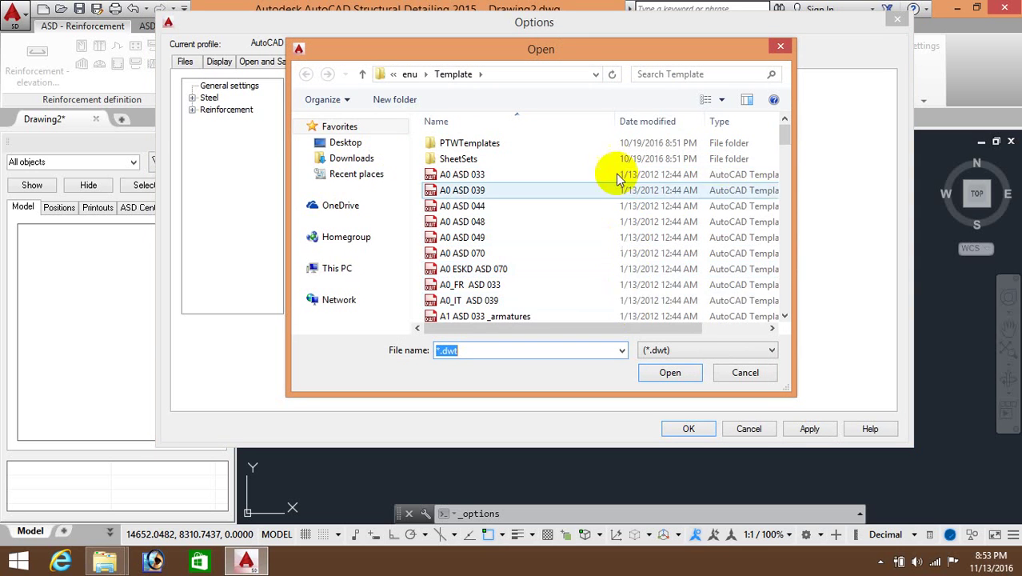
Step: Cancel the template browser and review the Steel and Reinforcement option pages
{"action": "left_click", "coordinate": [778, 47]}
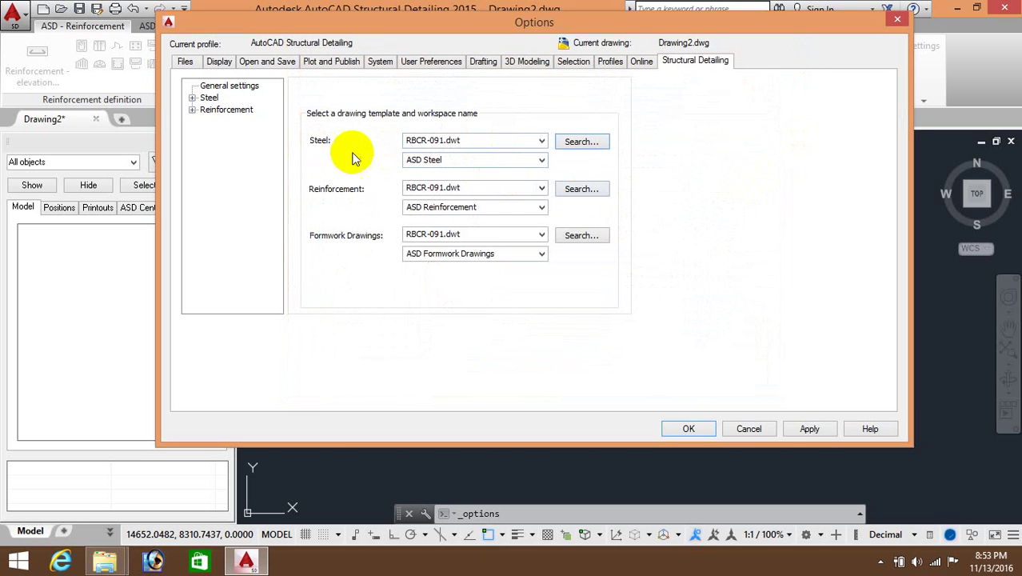
{"action": "left_click", "coordinate": [221, 86]}
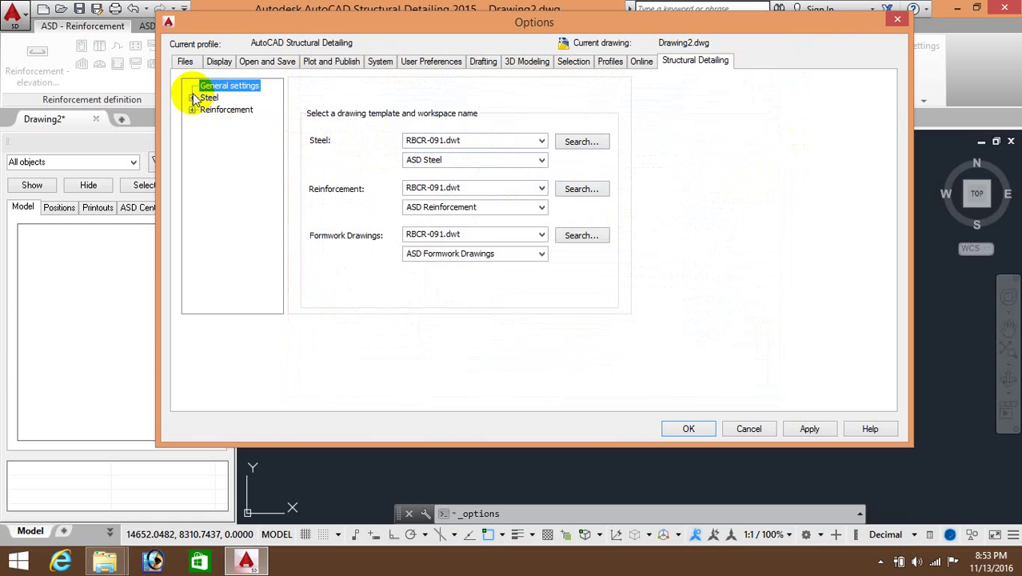
{"action": "left_click", "coordinate": [192, 98]}
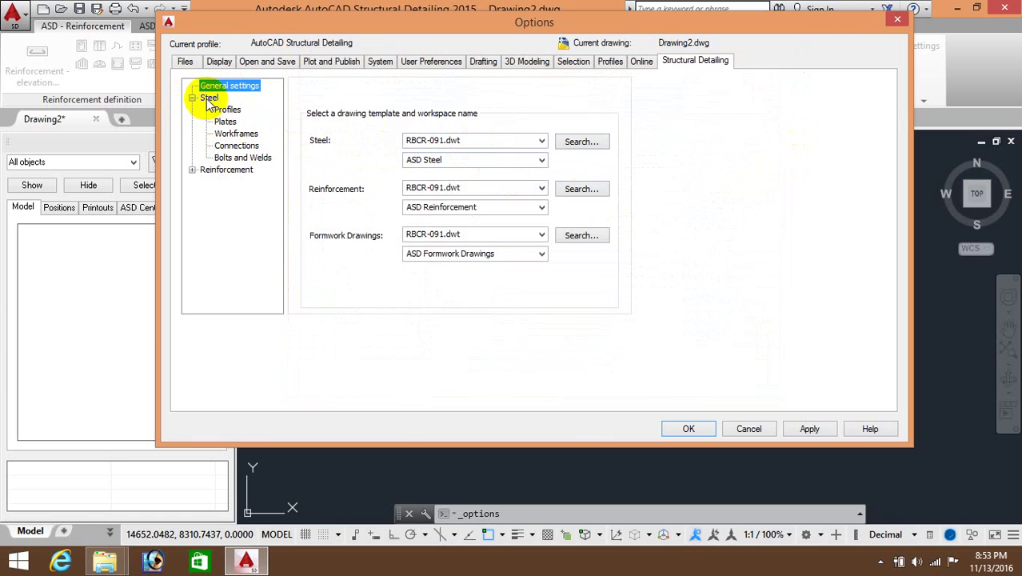
{"action": "left_click", "coordinate": [209, 98]}
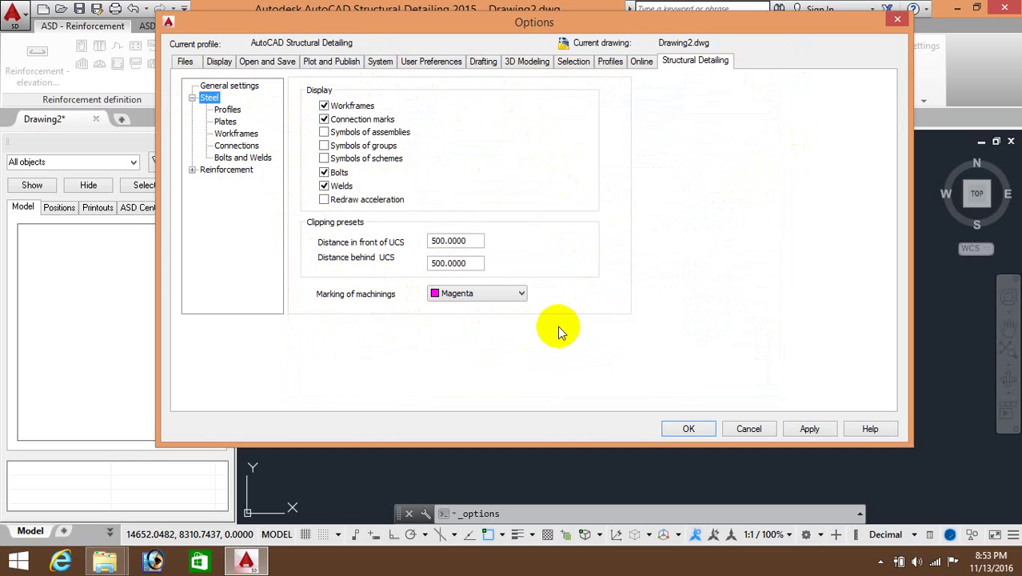
{"action": "left_click", "coordinate": [192, 170]}
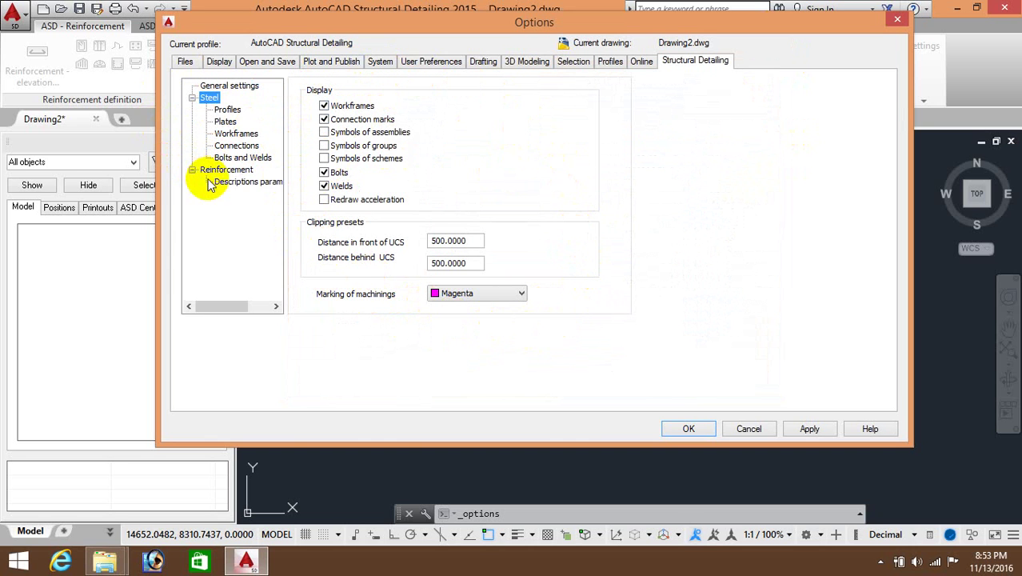
{"action": "left_click", "coordinate": [238, 181]}
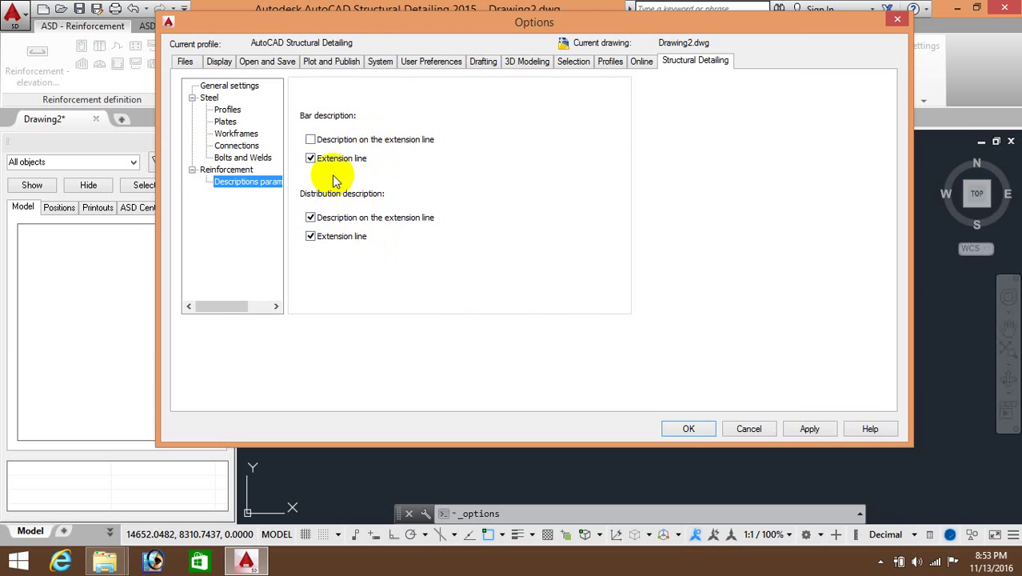
{"action": "left_click", "coordinate": [258, 171]}
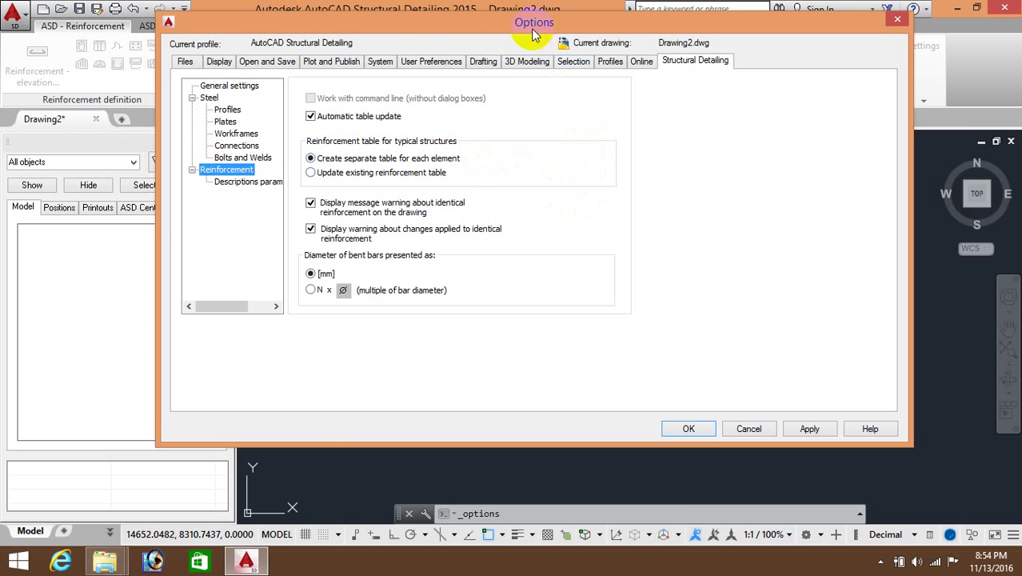
Step: Apply the Structural Detailing preferences and close them with OK
{"action": "left_click", "coordinate": [509, 160]}
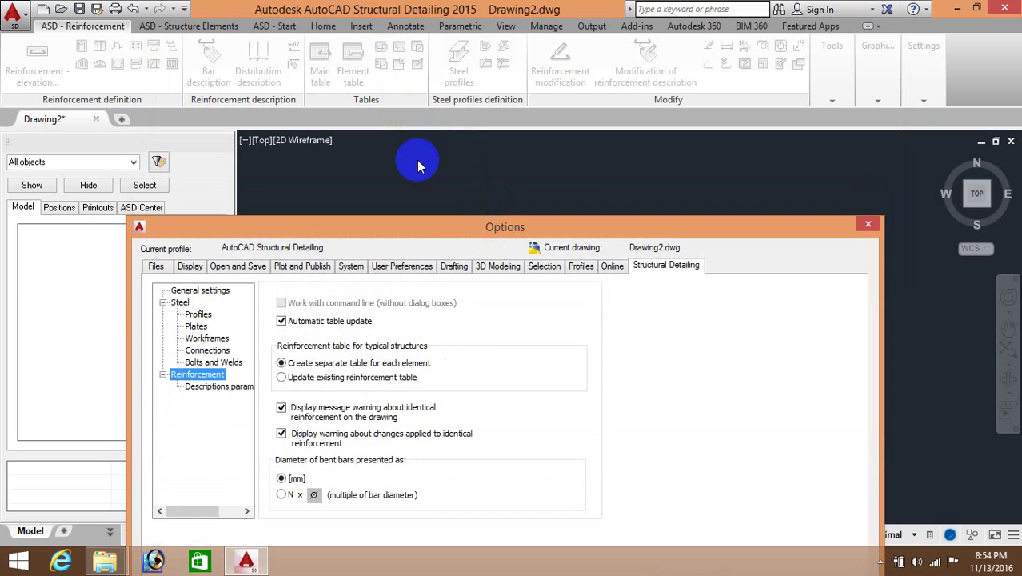
{"action": "left_click_drag", "start_coordinate": [460, 232], "coordinate": [492, 110]}
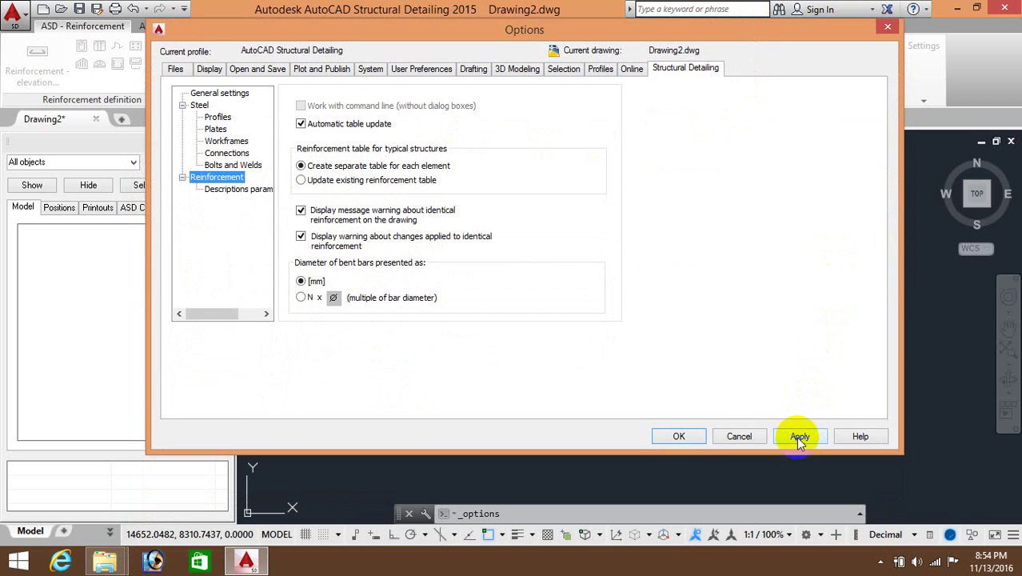
{"action": "left_click", "coordinate": [799, 438]}
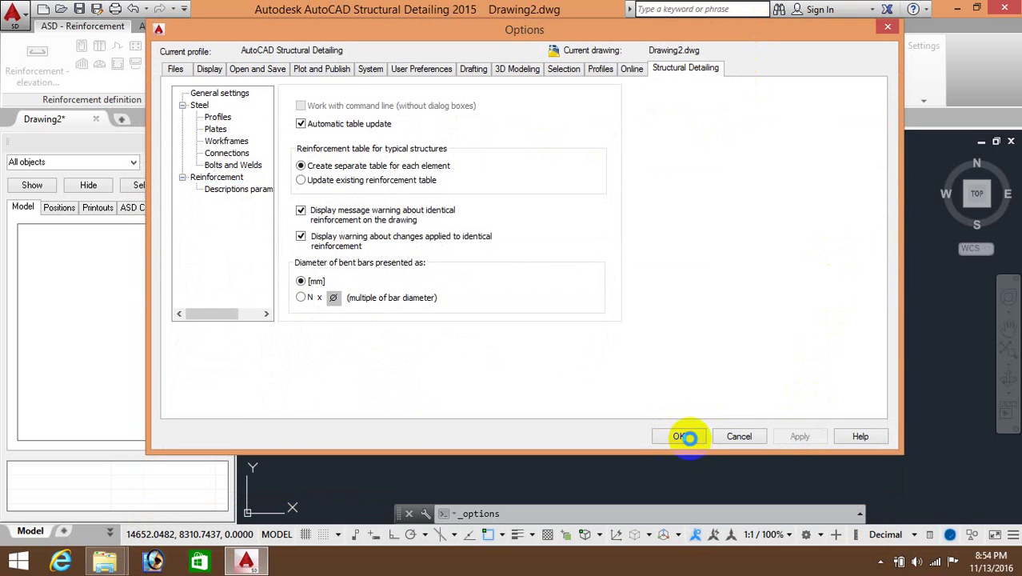
{"action": "left_click", "coordinate": [677, 435]}
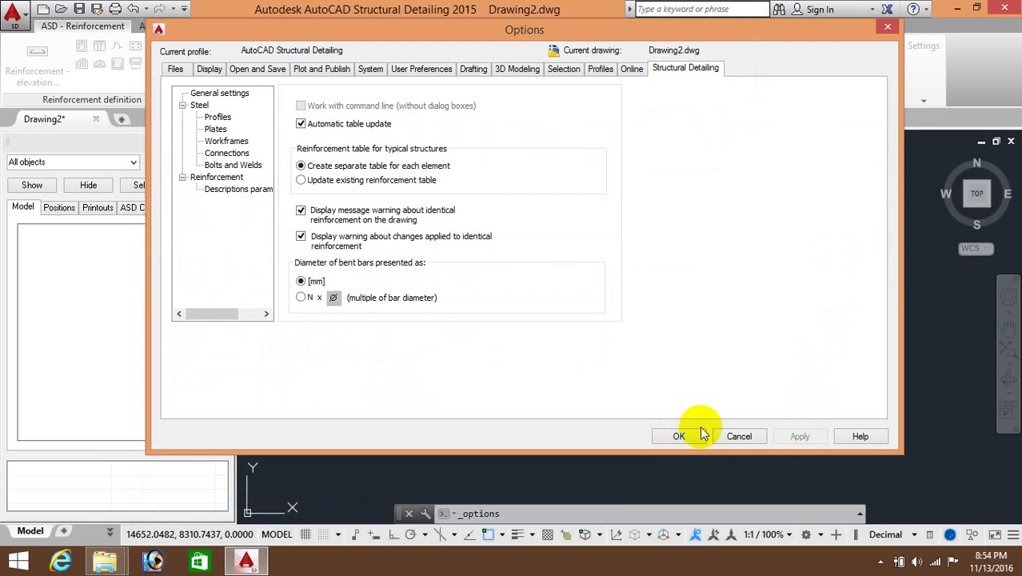
{"action": "left_click", "coordinate": [724, 441]}
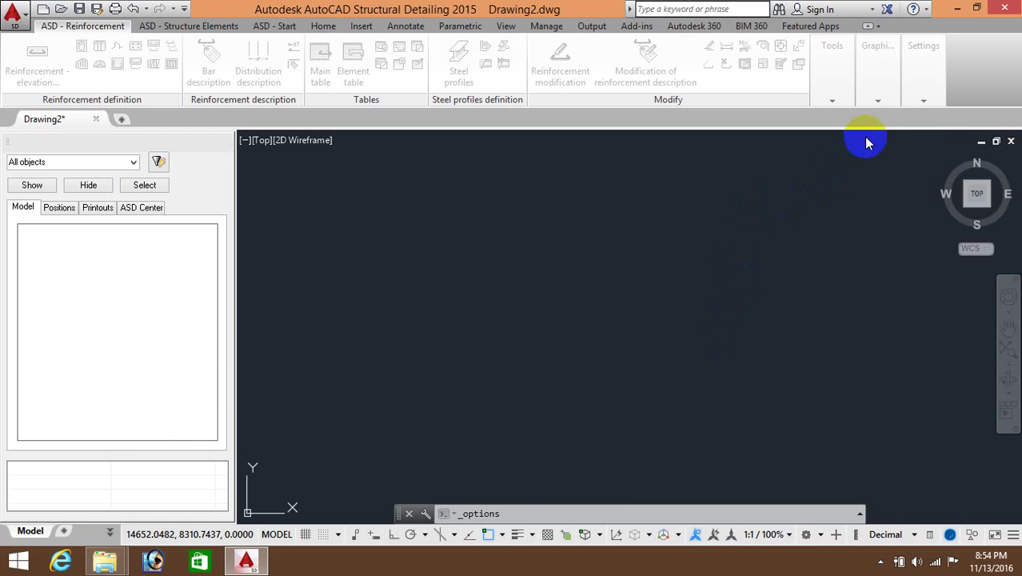
Step: In Job preferences Units, keep millimetres and set both length-description precisions to 0.00
{"action": "left_click", "coordinate": [923, 103]}
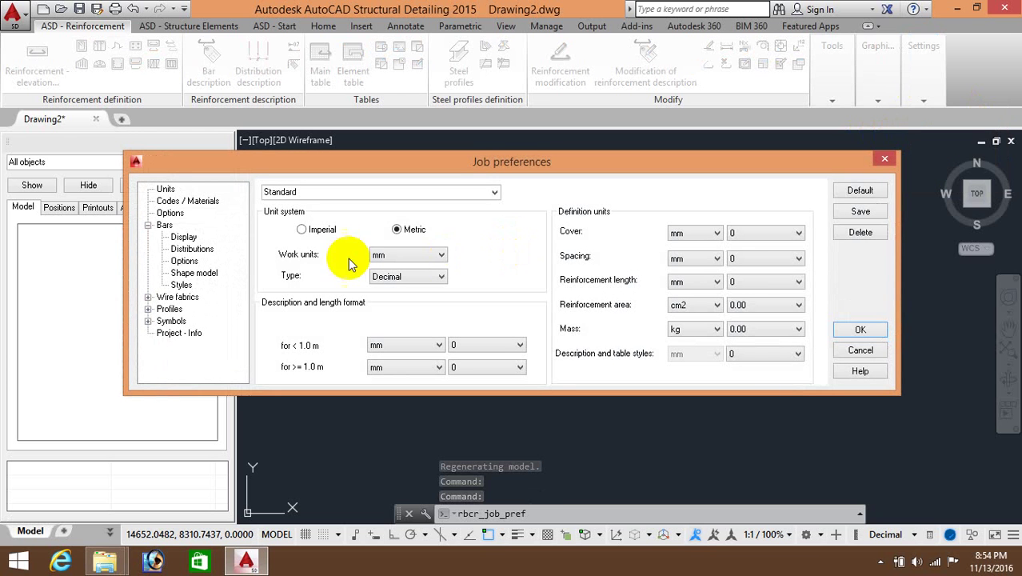
{"action": "left_click", "coordinate": [165, 189]}
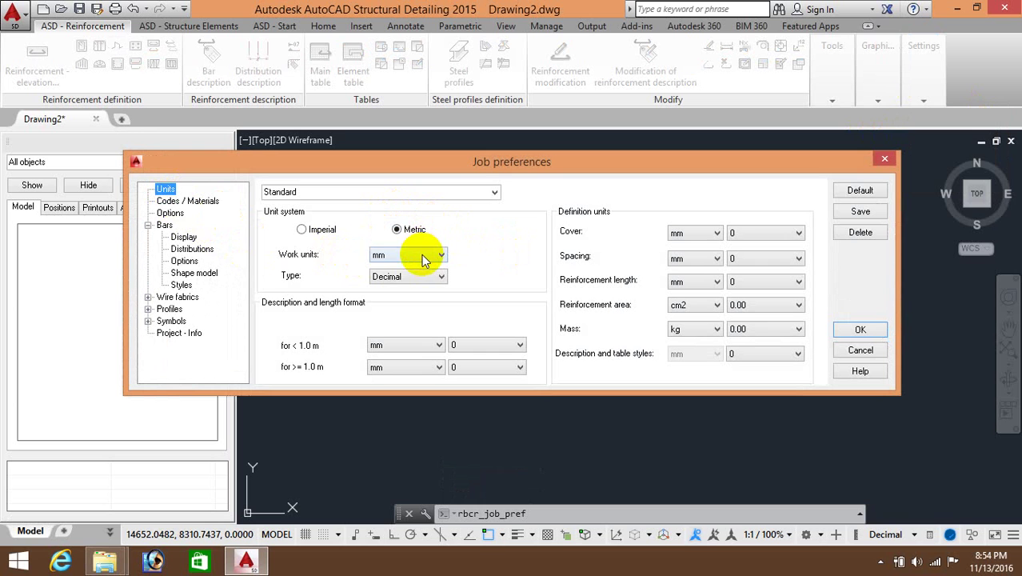
{"action": "left_click", "coordinate": [441, 254]}
{"action": "left_click", "coordinate": [416, 266]}
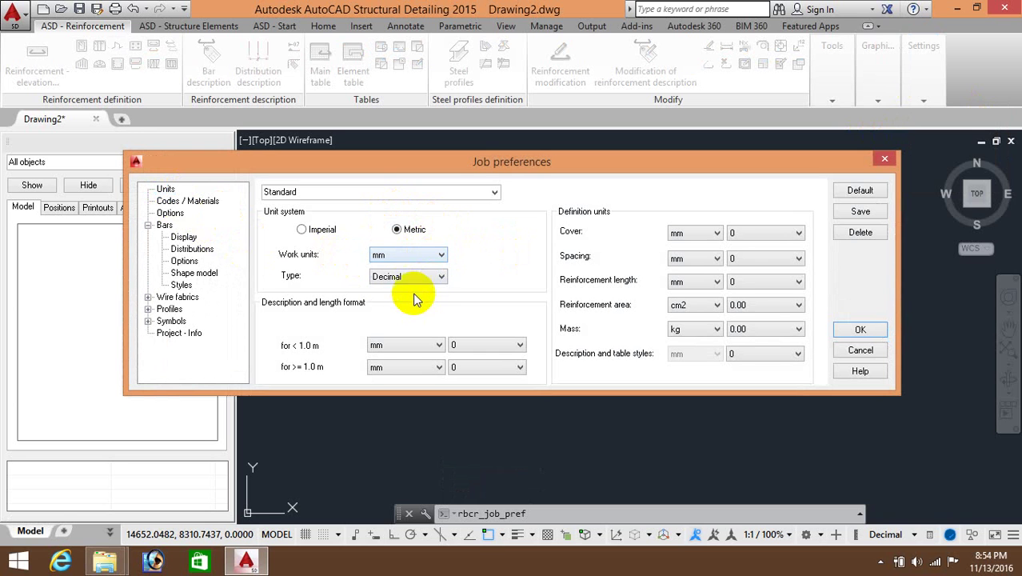
{"action": "left_click", "coordinate": [432, 278]}
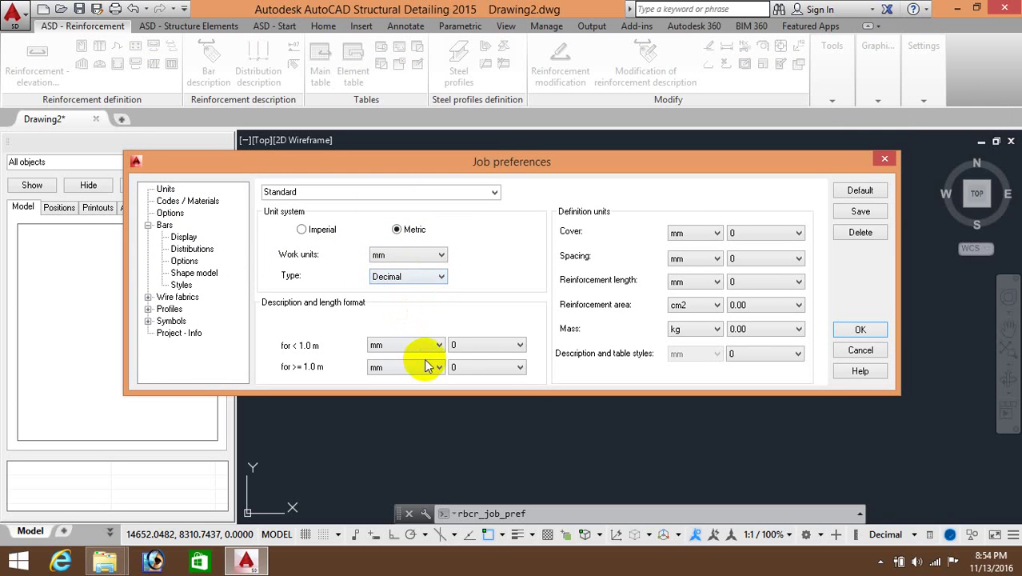
{"action": "left_click", "coordinate": [520, 349]}
{"action": "left_click", "coordinate": [501, 376]}
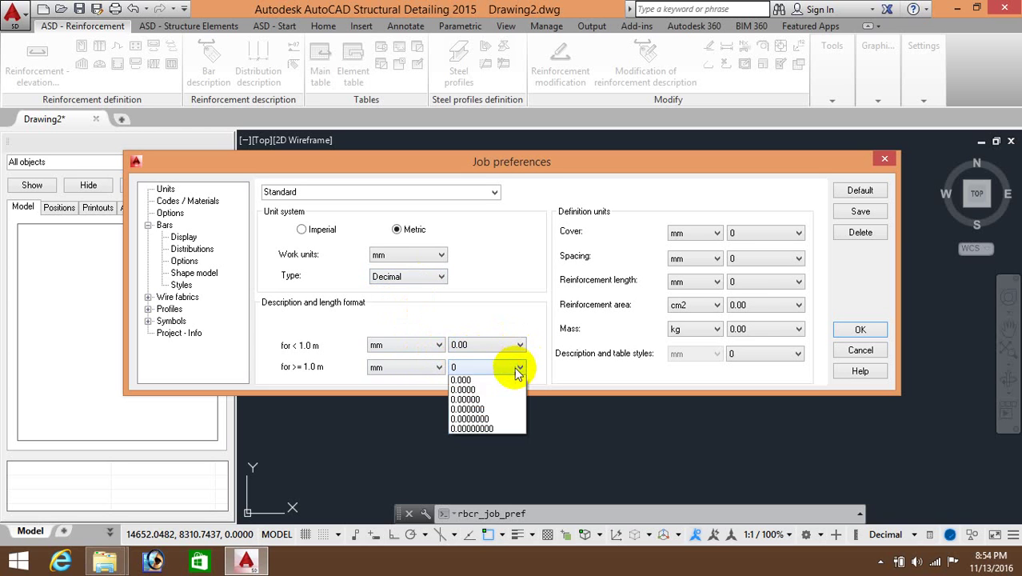
{"action": "left_click", "coordinate": [480, 379]}
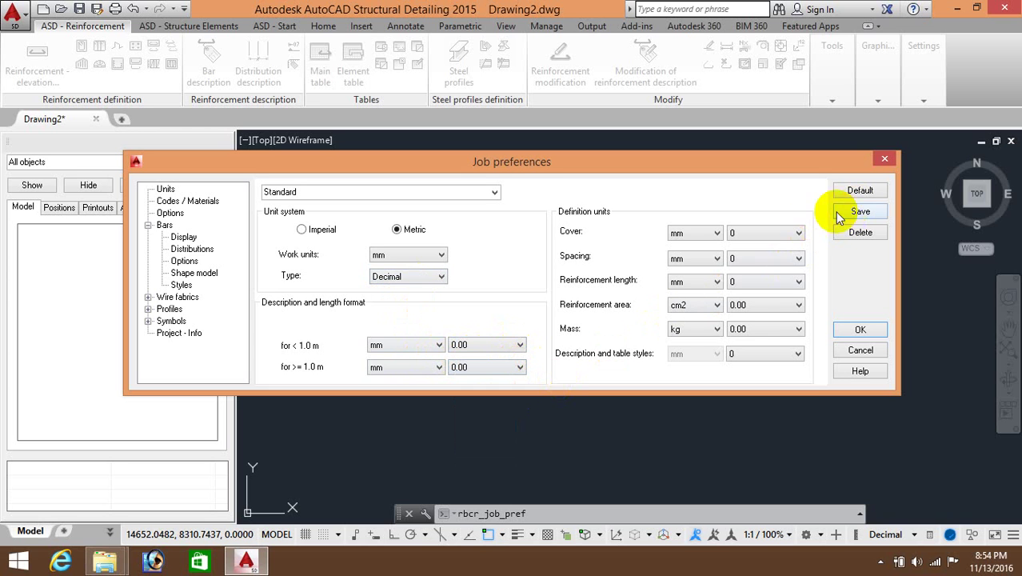
Step: Set cover, spacing and reinforcement length precision to 0.00 and reinforcement area to mm2
{"action": "left_click", "coordinate": [779, 234]}
{"action": "left_click", "coordinate": [767, 255]}
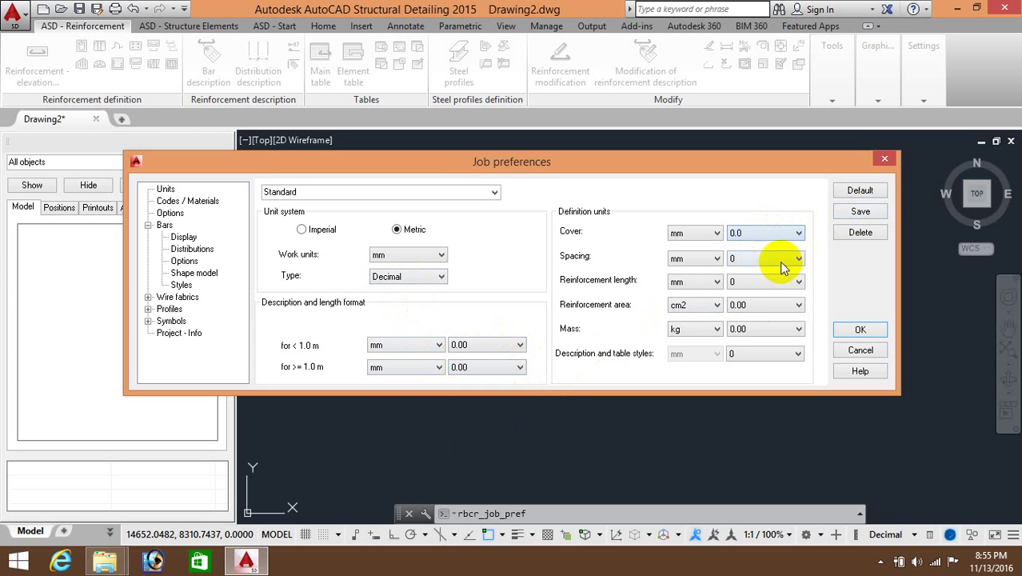
{"action": "left_click", "coordinate": [782, 292]}
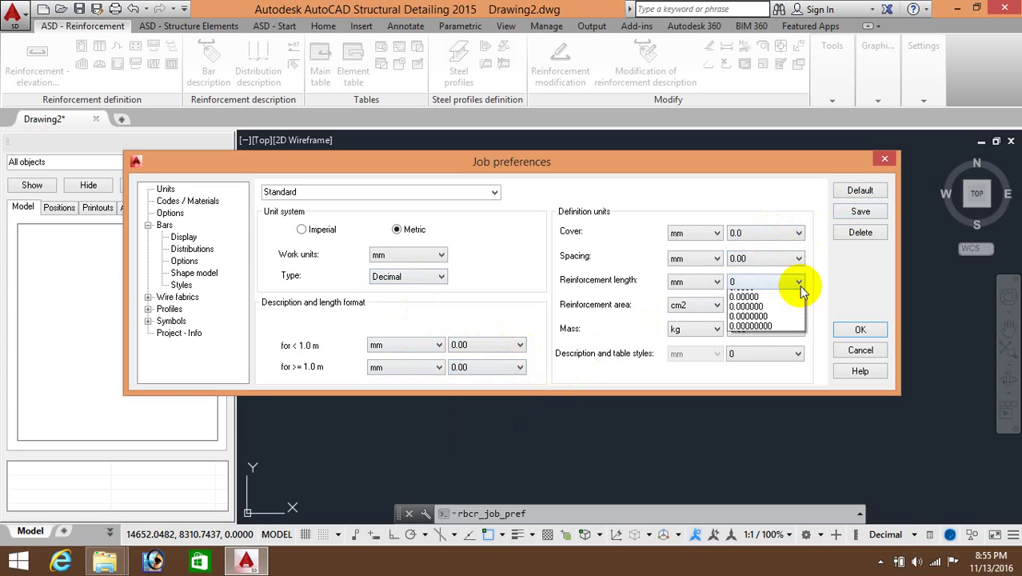
{"action": "left_click", "coordinate": [782, 313]}
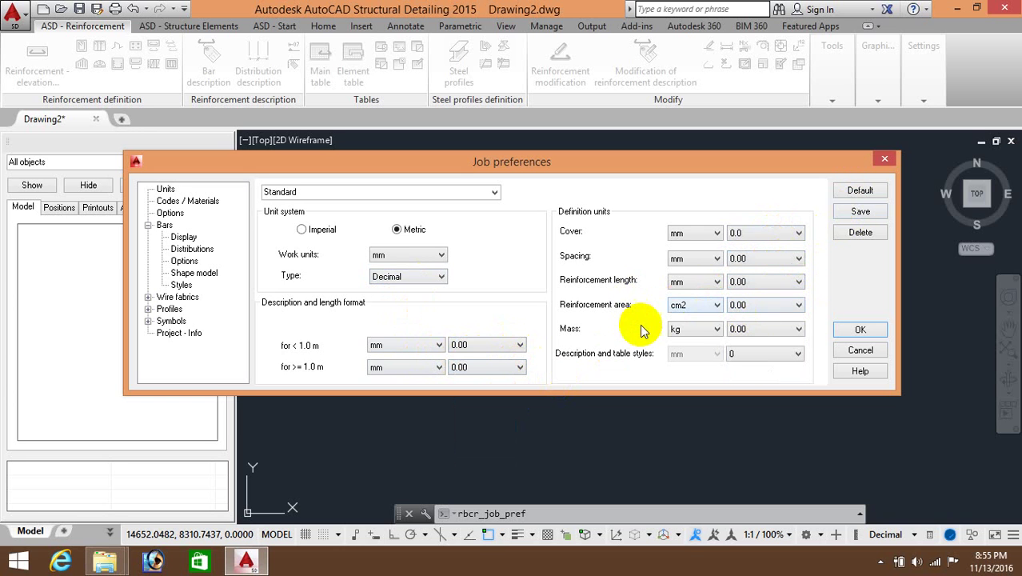
{"action": "left_click", "coordinate": [714, 310]}
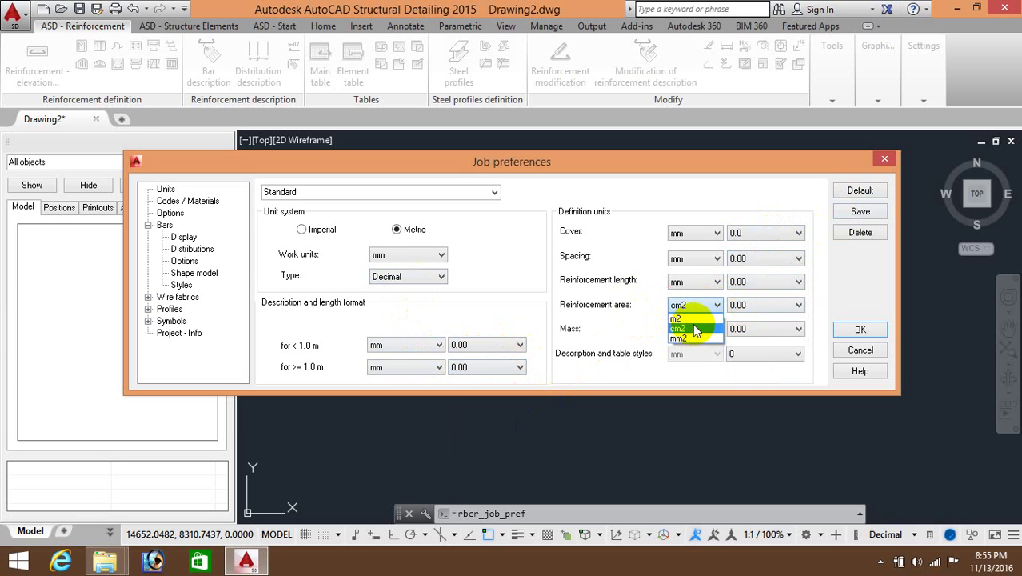
{"action": "left_click", "coordinate": [698, 338]}
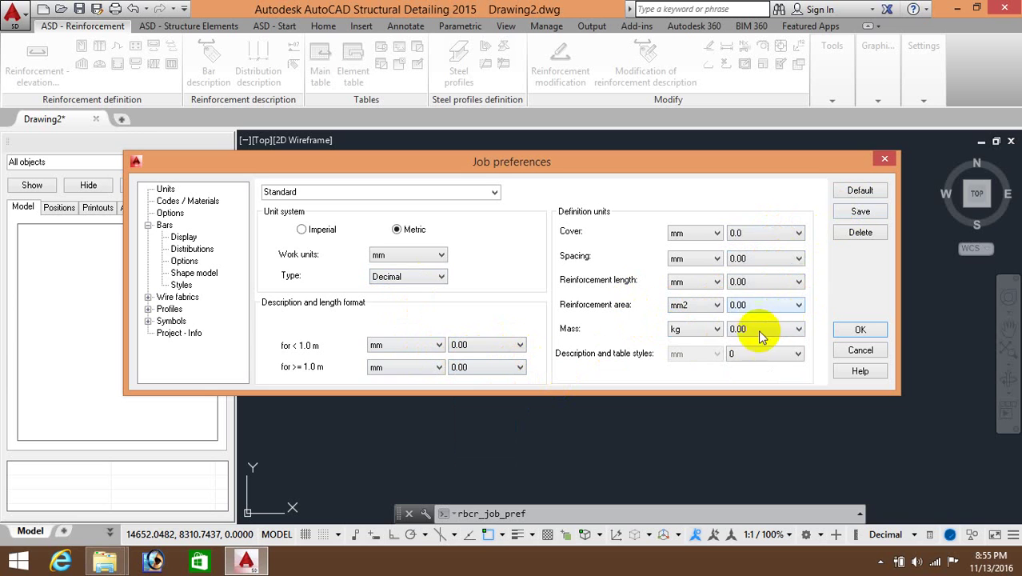
{"action": "left_click", "coordinate": [713, 329]}
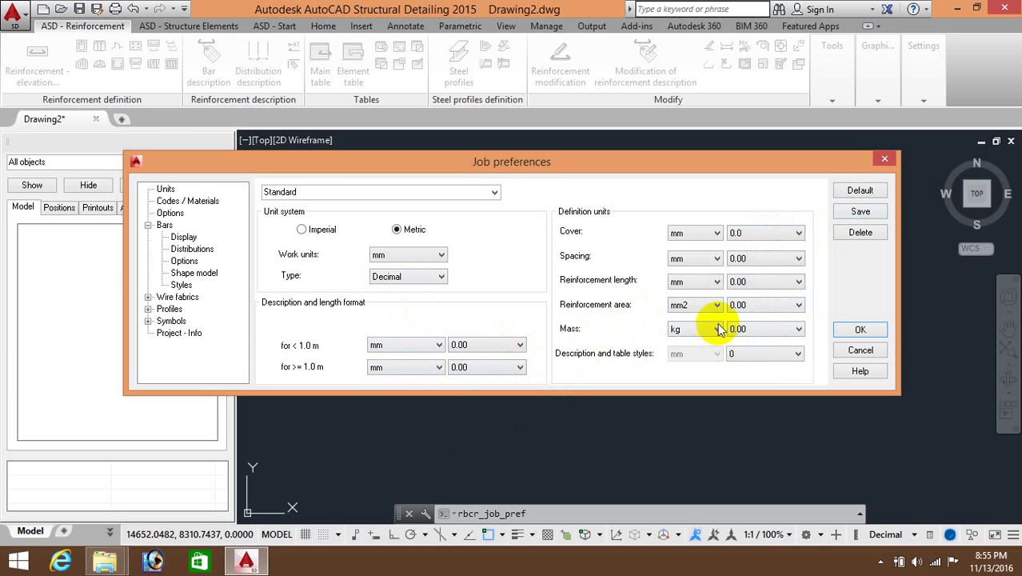
{"action": "left_click", "coordinate": [758, 232]}
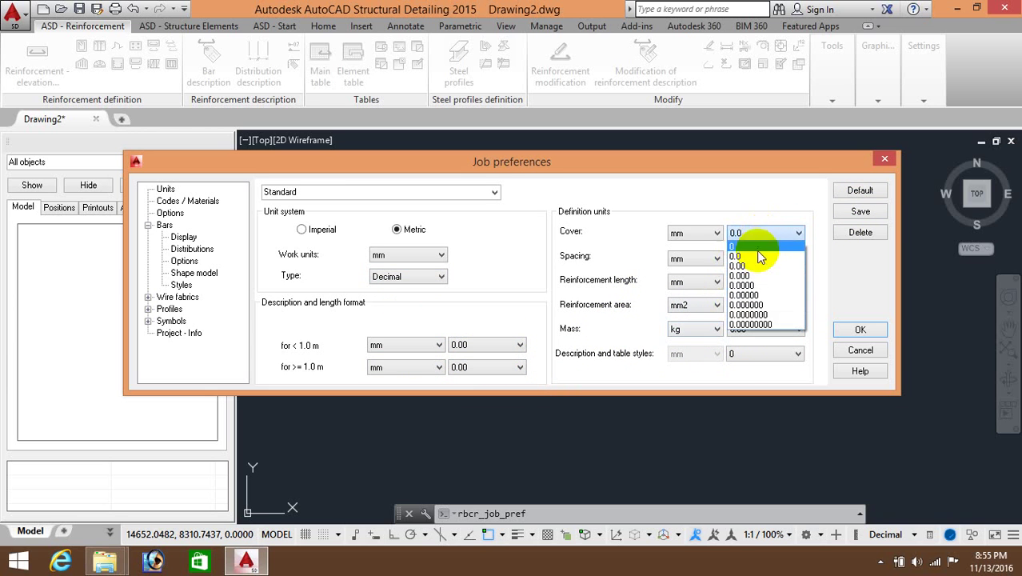
{"action": "left_click", "coordinate": [753, 267]}
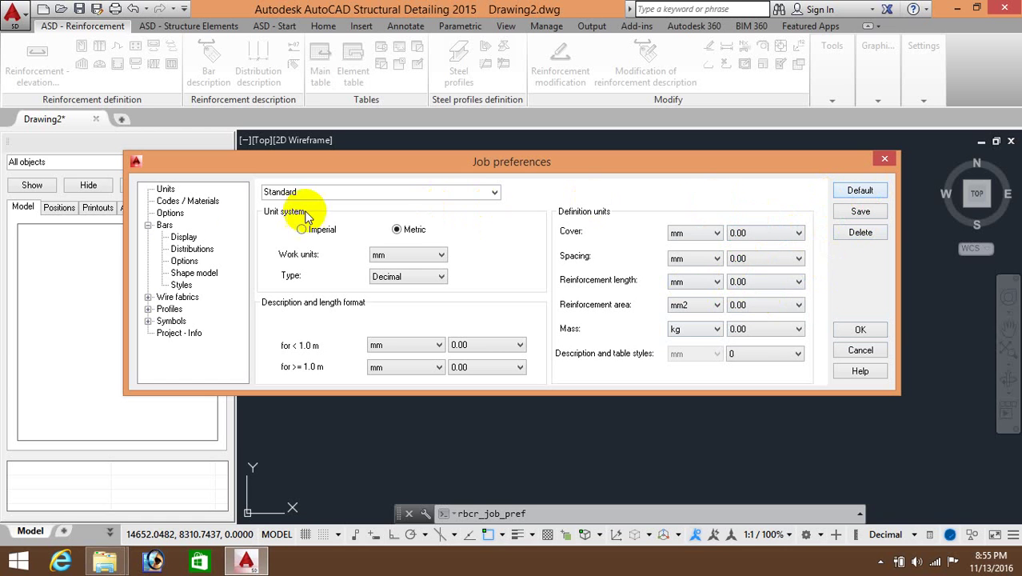
Step: Switch the reinforcement drawings standard on Codes / Materials to ISO 4066
{"action": "left_click", "coordinate": [183, 201]}
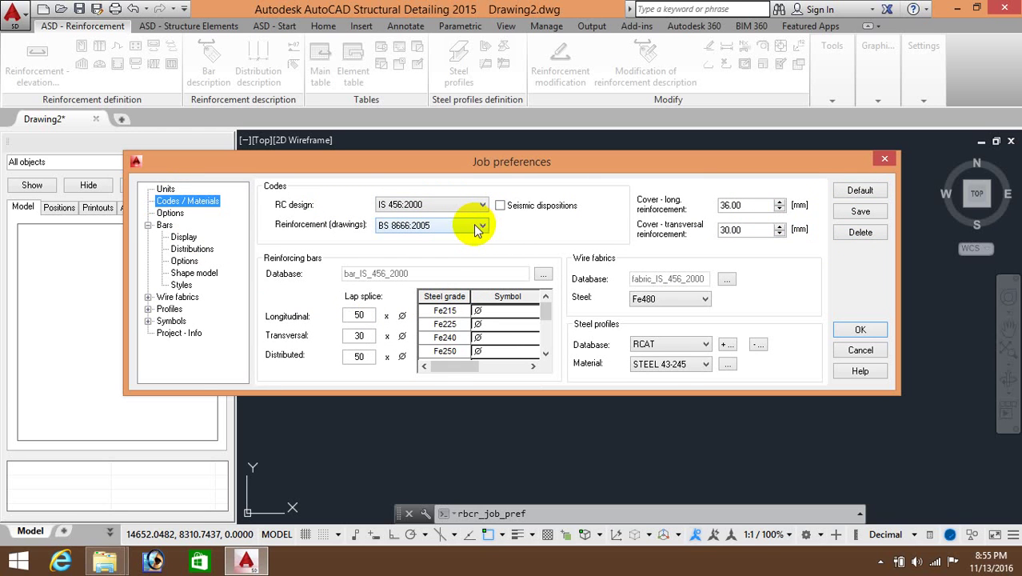
{"action": "left_click", "coordinate": [483, 226]}
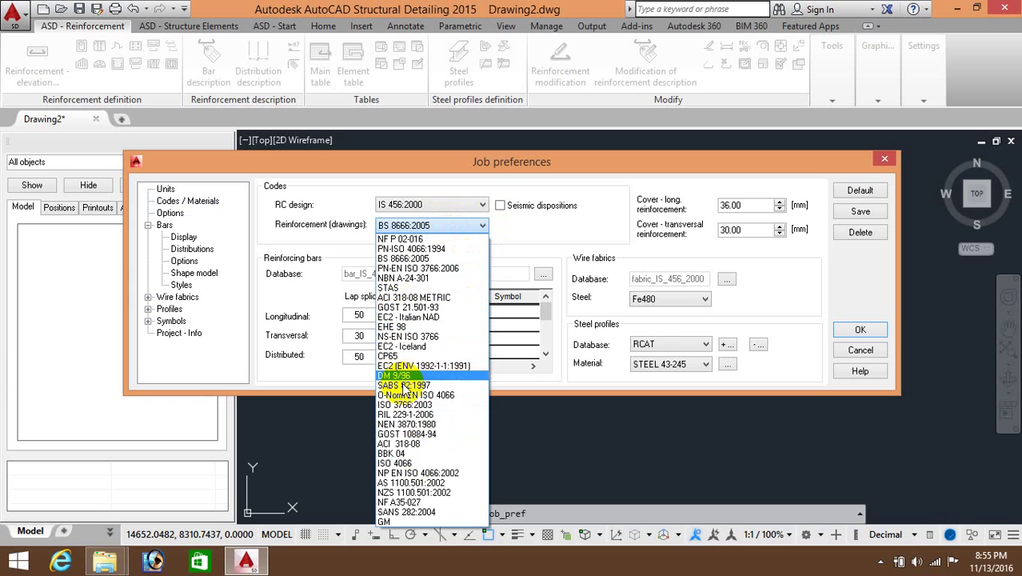
{"action": "left_click", "coordinate": [424, 463]}
{"action": "left_click", "coordinate": [426, 312]}
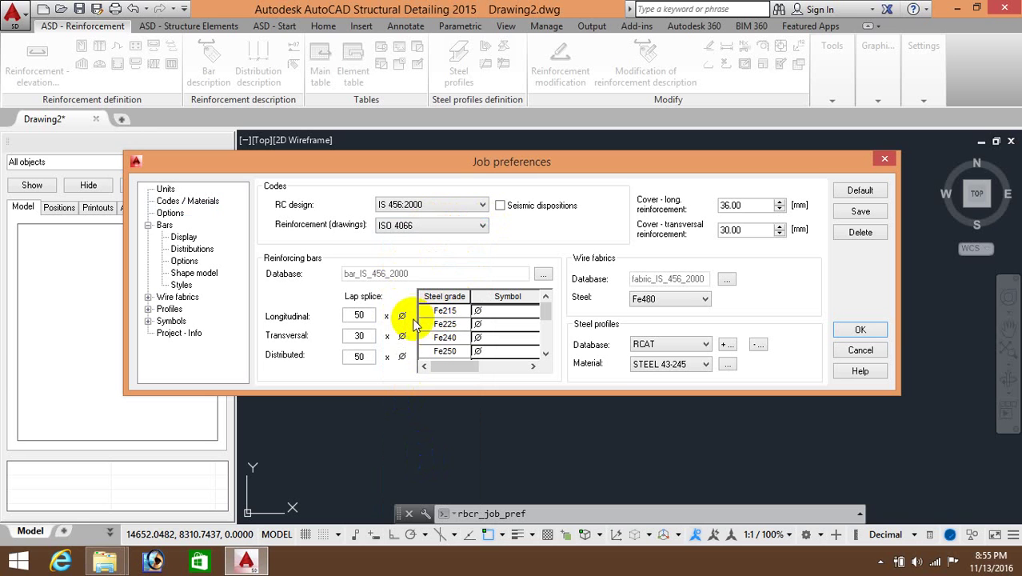
Step: Review the transversal and distributed lap splice values and keep RCAT profiles
{"action": "double_click", "coordinate": [360, 336]}
{"action": "double_click", "coordinate": [357, 356]}
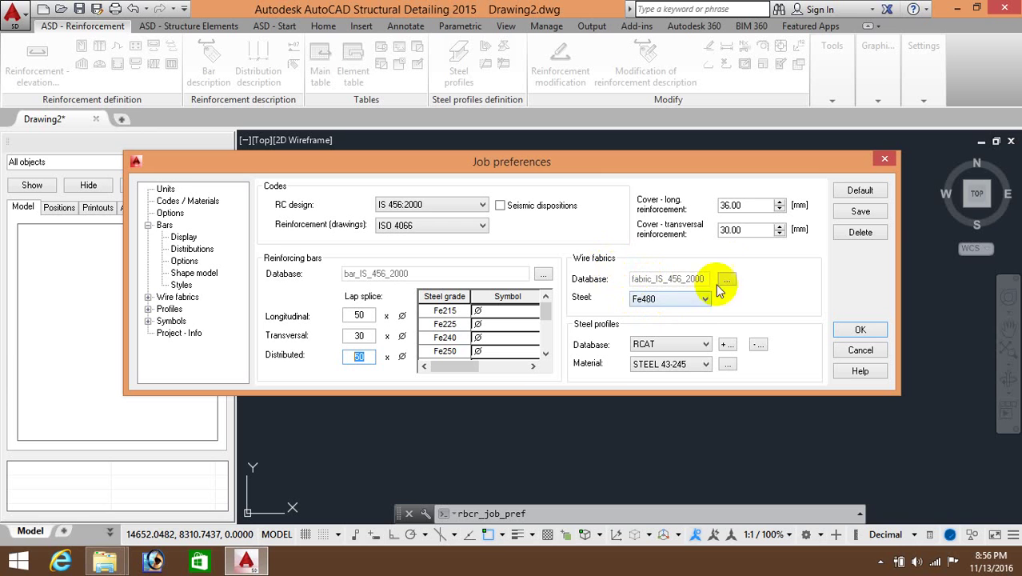
{"action": "left_click", "coordinate": [694, 345]}
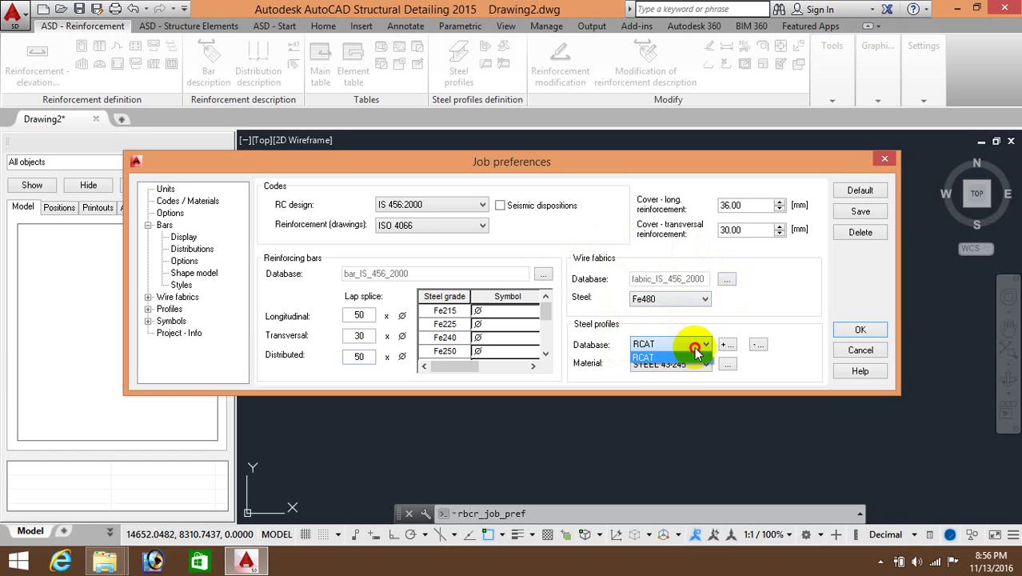
{"action": "left_click", "coordinate": [692, 357]}
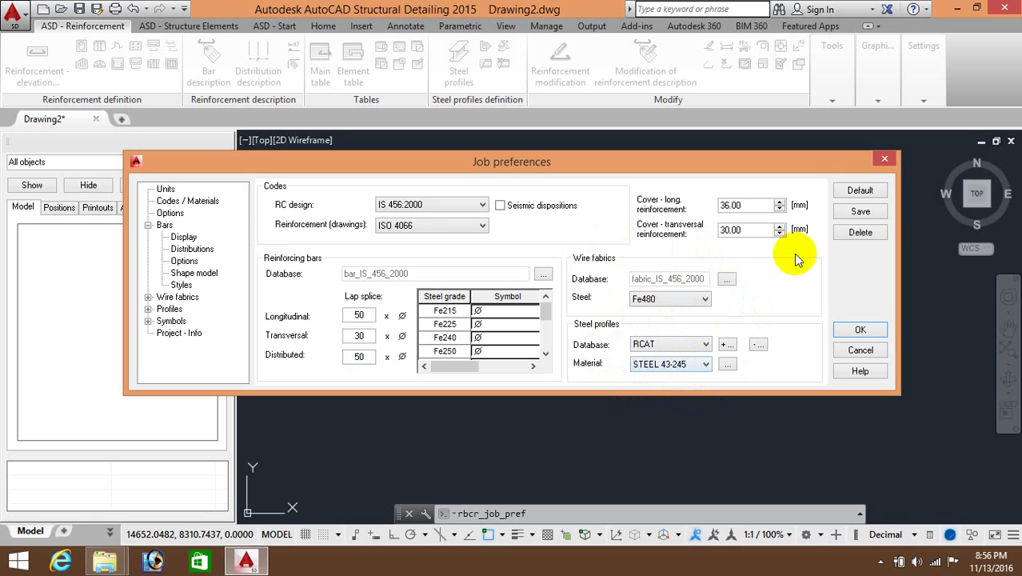
{"action": "left_click", "coordinate": [859, 190]}
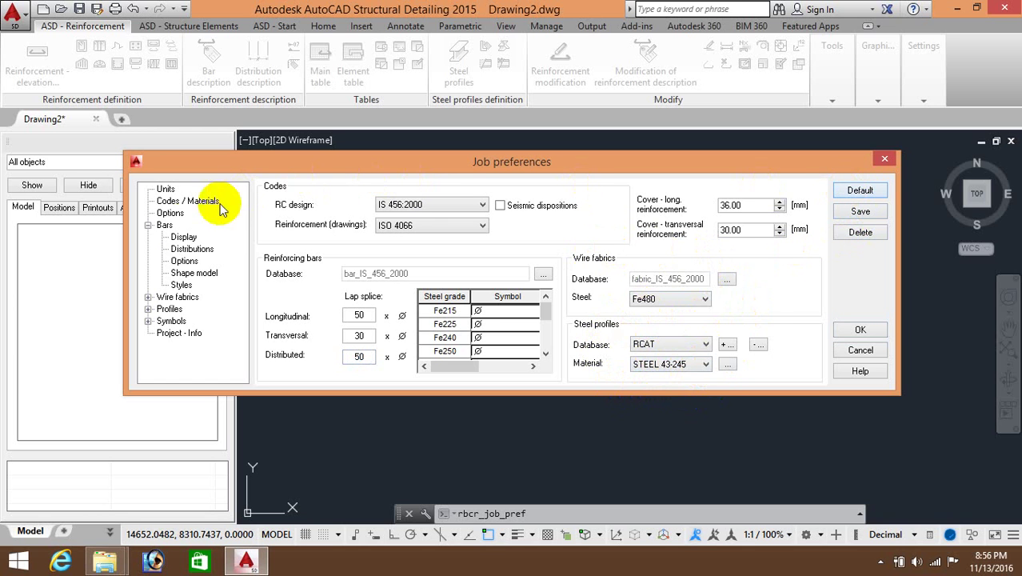
Step: Set the method of hook definition to Real length on the reinforcement Options page
{"action": "left_click", "coordinate": [169, 214]}
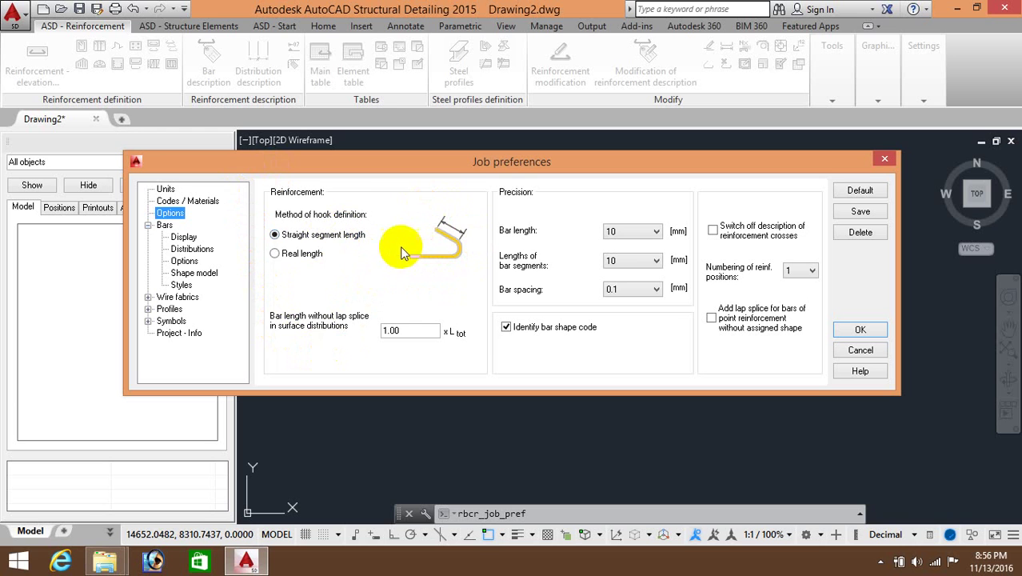
{"action": "left_click", "coordinate": [282, 257]}
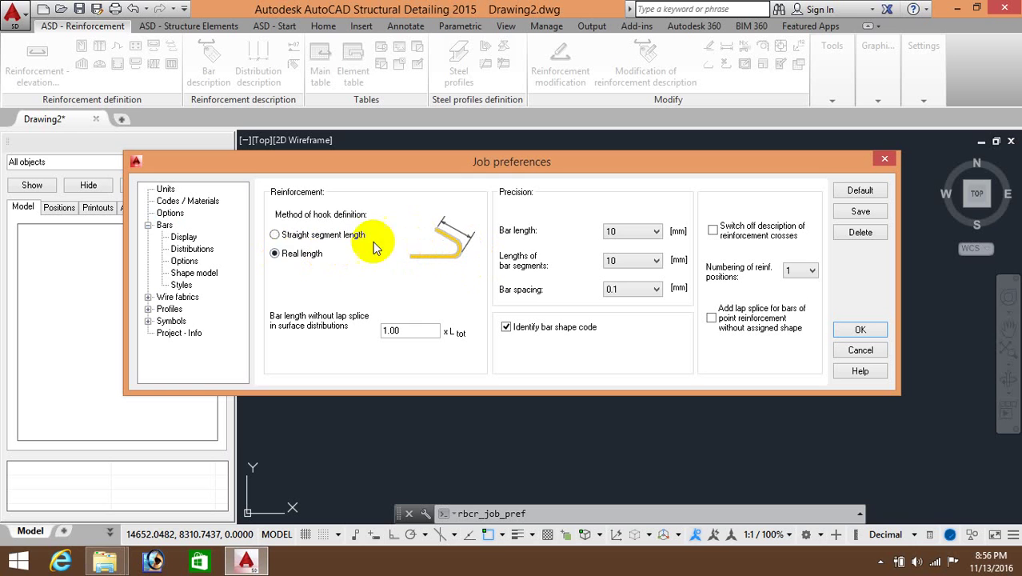
{"action": "left_click", "coordinate": [274, 234]}
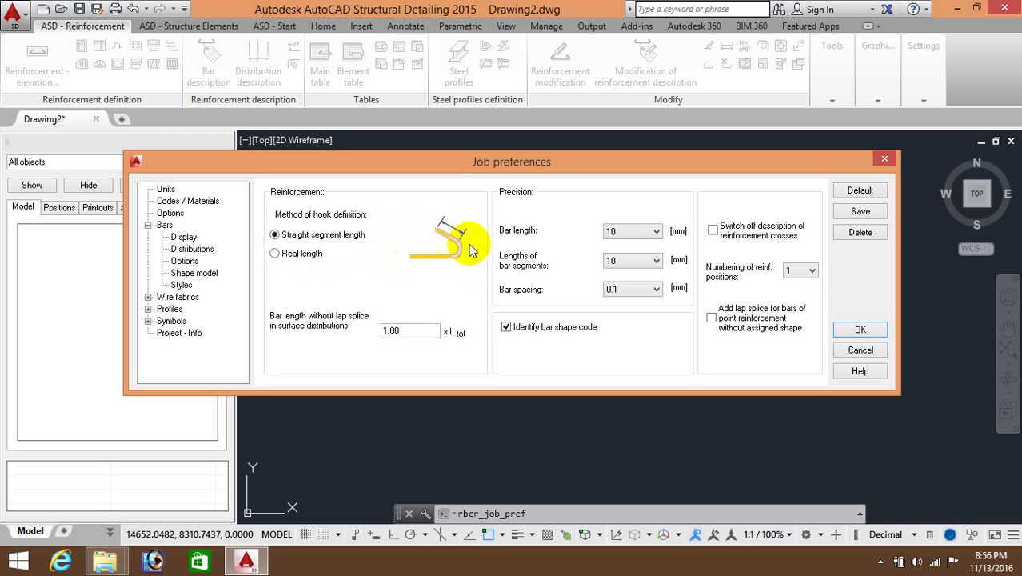
{"action": "left_click", "coordinate": [278, 255]}
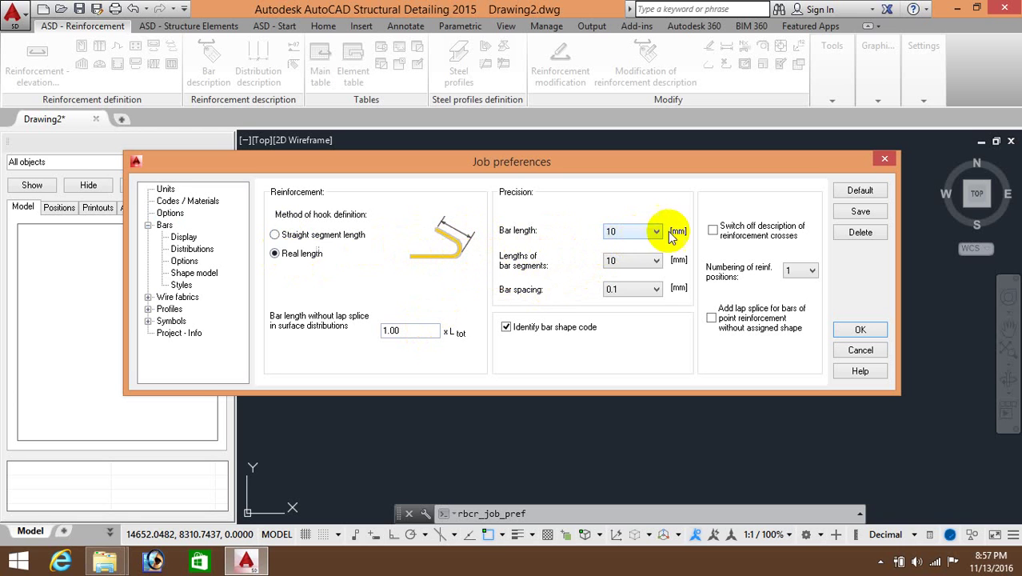
Step: Review bar display settings, keeping ByLayer line width and Magenta symbols
{"action": "left_click", "coordinate": [185, 237]}
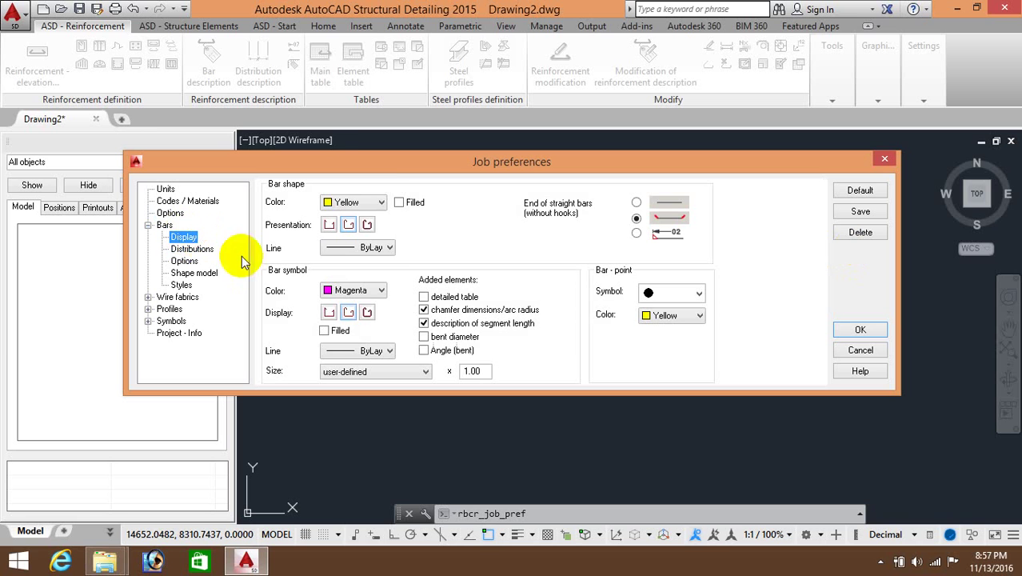
{"action": "left_click", "coordinate": [346, 203]}
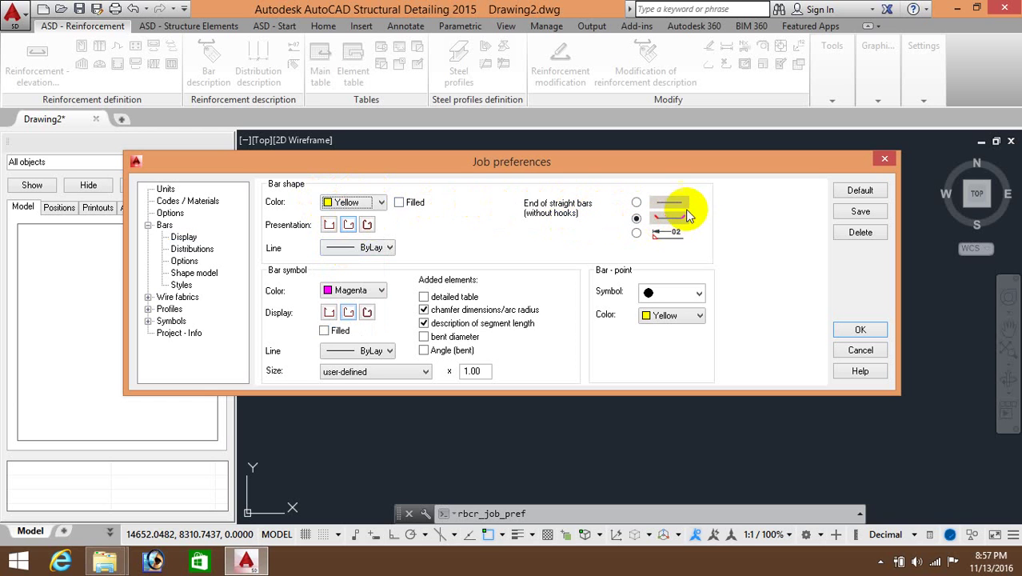
{"action": "left_click", "coordinate": [370, 248]}
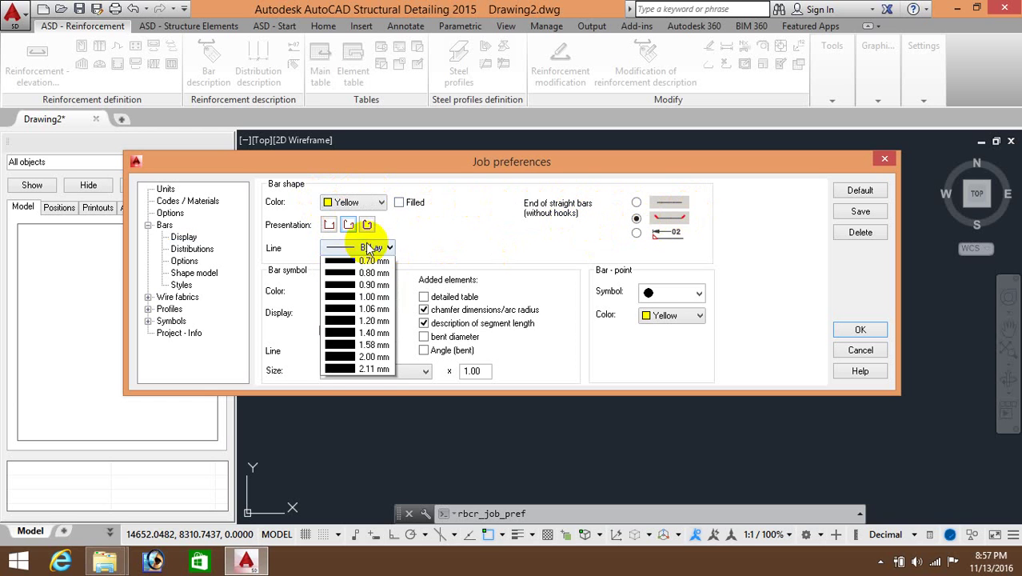
{"action": "left_click", "coordinate": [369, 250]}
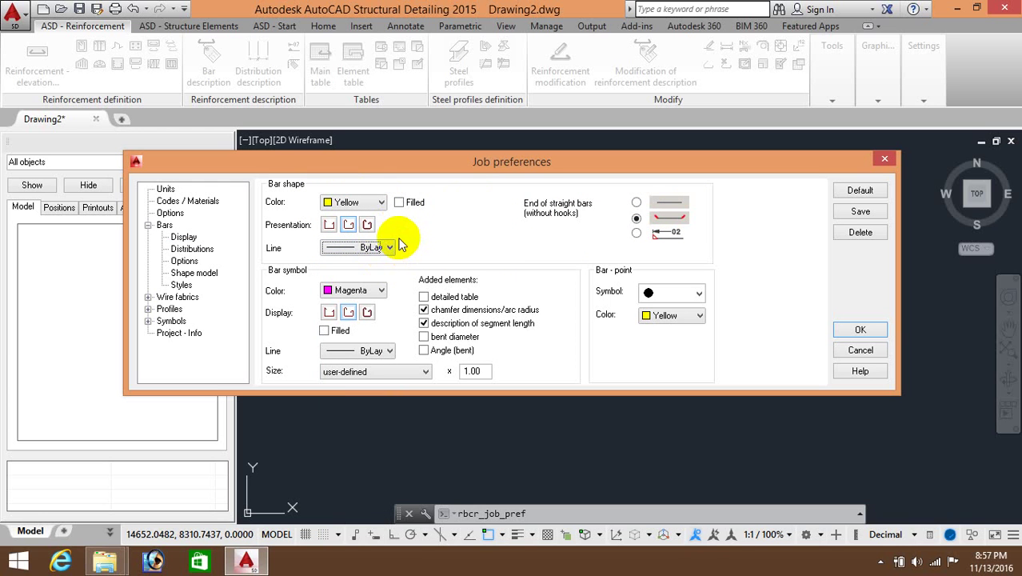
{"action": "left_click", "coordinate": [357, 294]}
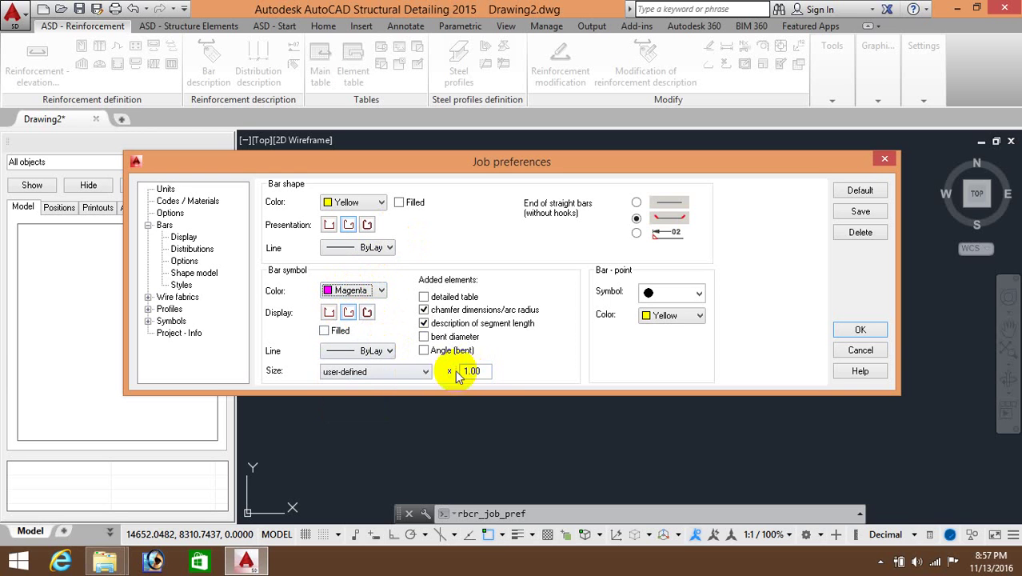
{"action": "left_click", "coordinate": [372, 379]}
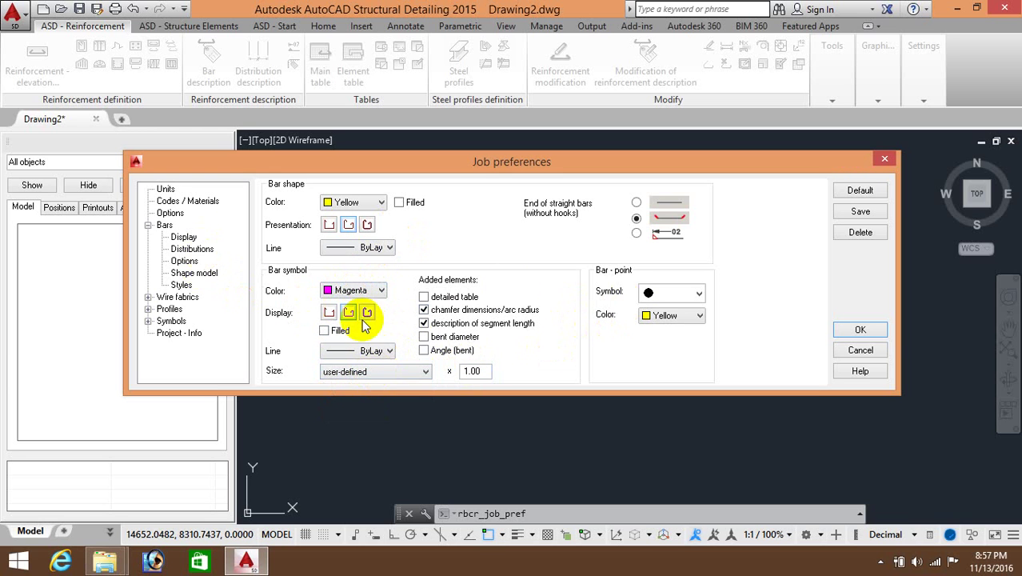
{"action": "left_click", "coordinate": [862, 190]}
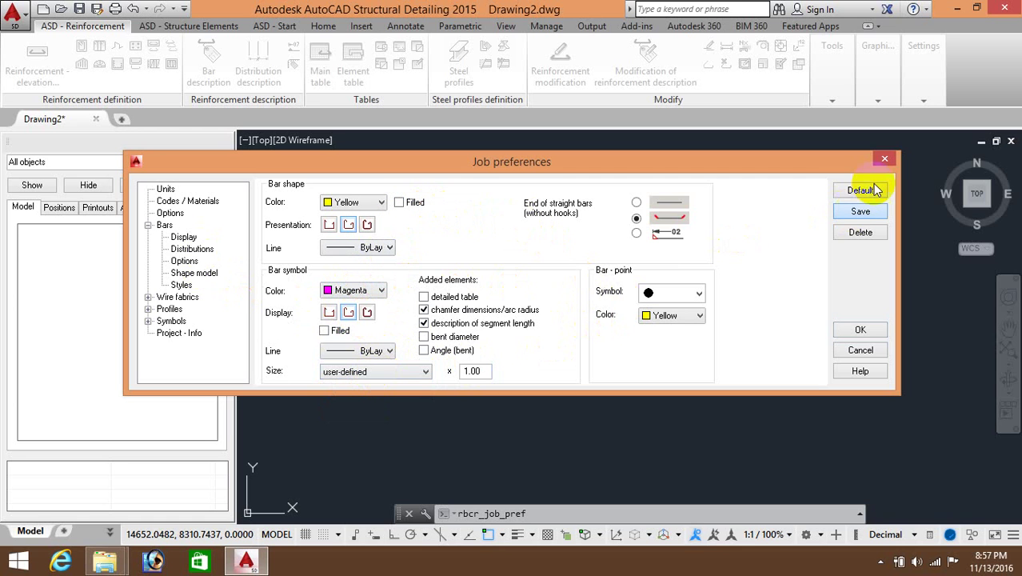
Step: Browse the bar Distributions, Shape model, Styles and Options pages
{"action": "left_click", "coordinate": [191, 250]}
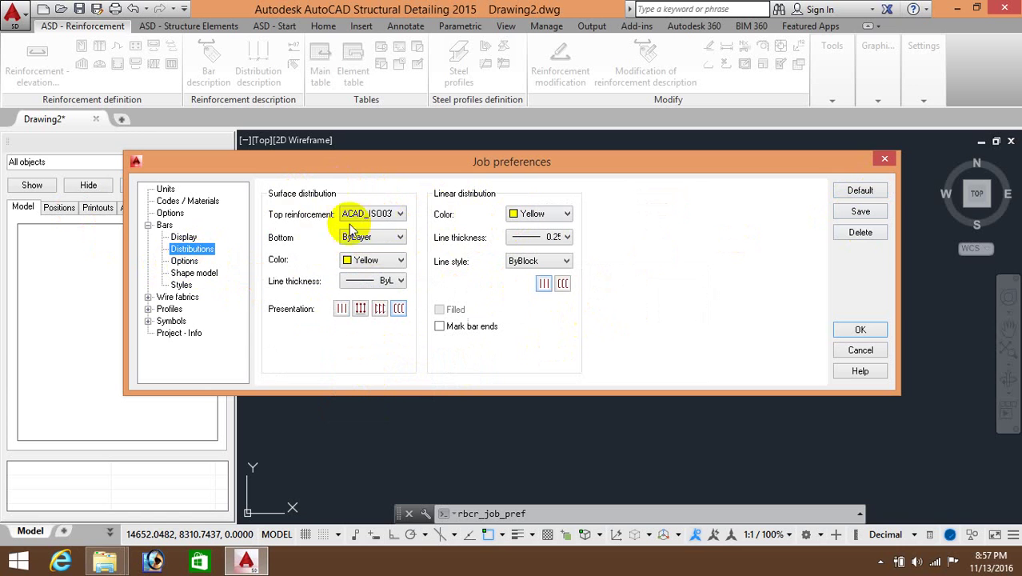
{"action": "left_click", "coordinate": [192, 273]}
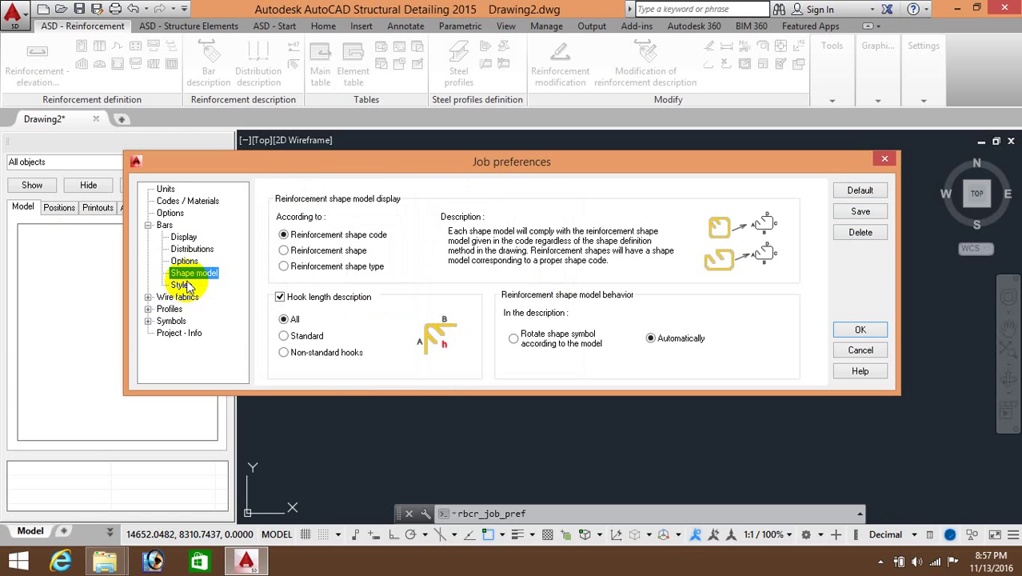
{"action": "left_click", "coordinate": [184, 285]}
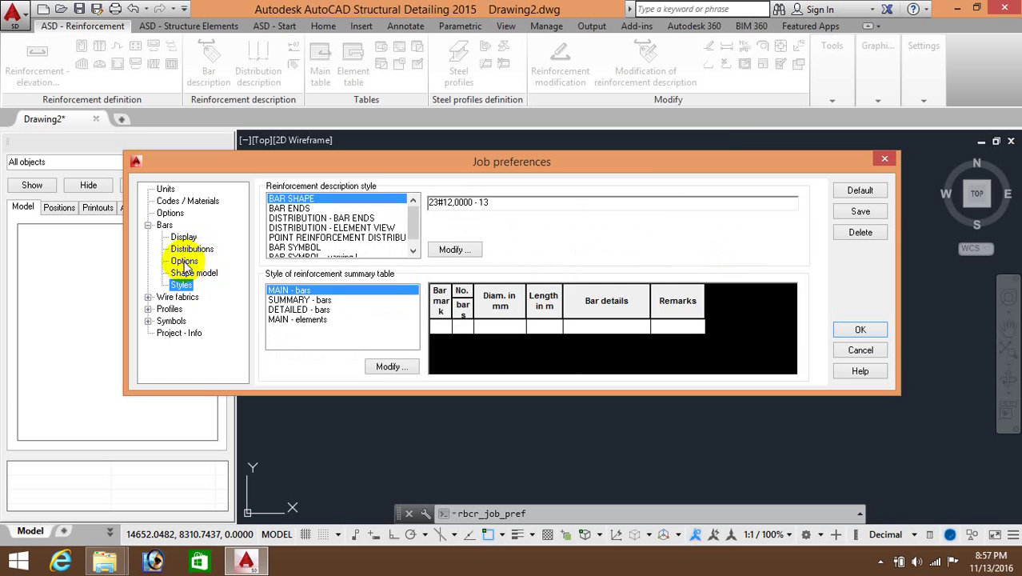
{"action": "left_click", "coordinate": [184, 262]}
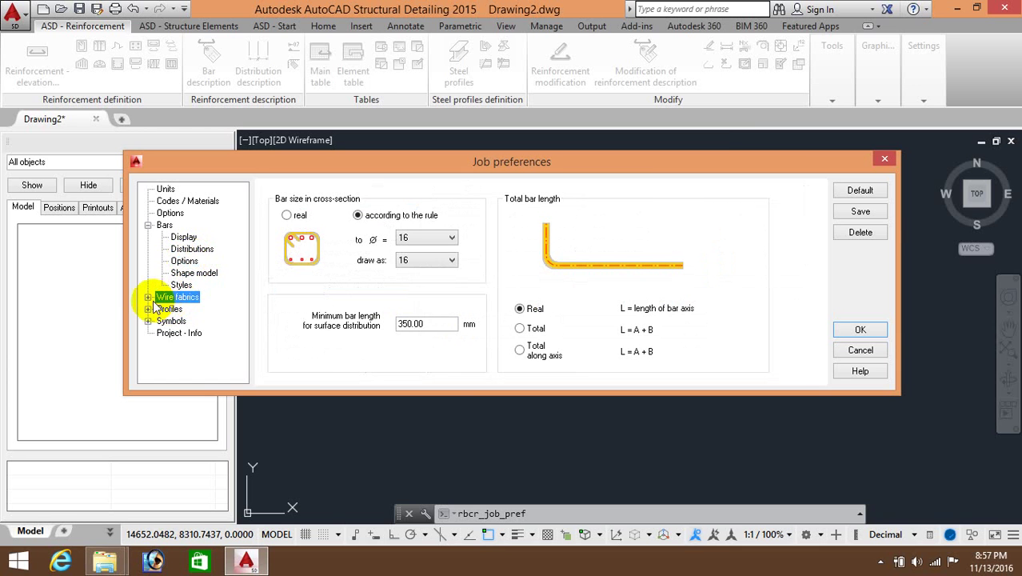
Step: Compare the Wire fabrics Display and Styles pages
{"action": "left_click", "coordinate": [149, 297]}
{"action": "left_click", "coordinate": [180, 308]}
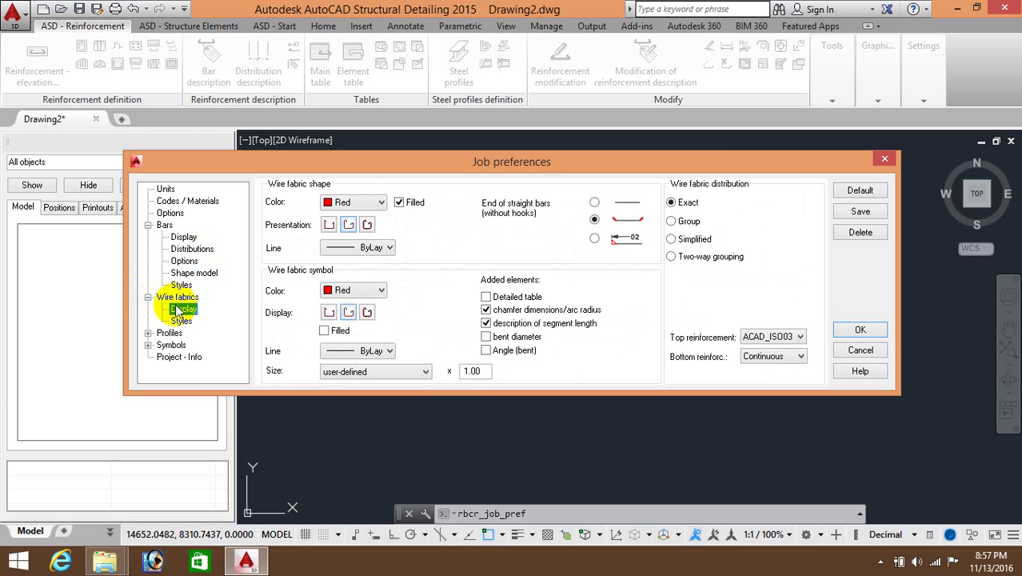
{"action": "left_click", "coordinate": [180, 320]}
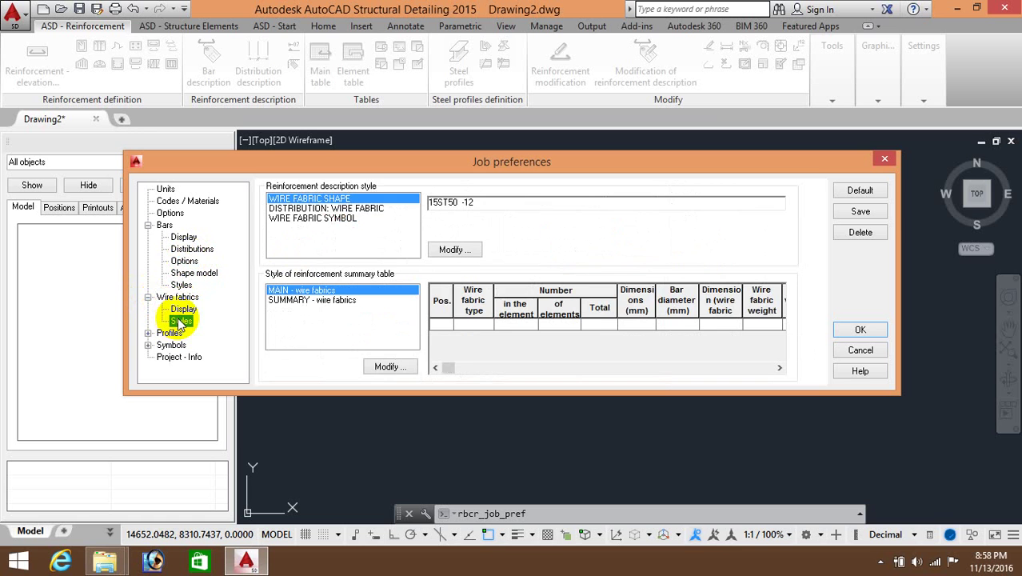
{"action": "left_click", "coordinate": [182, 308]}
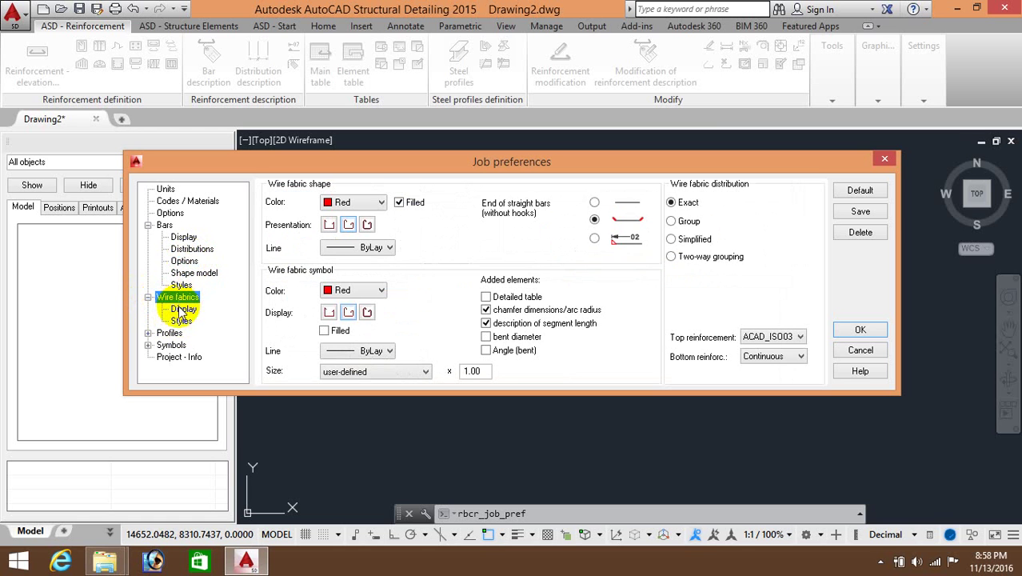
{"action": "left_click", "coordinate": [181, 321]}
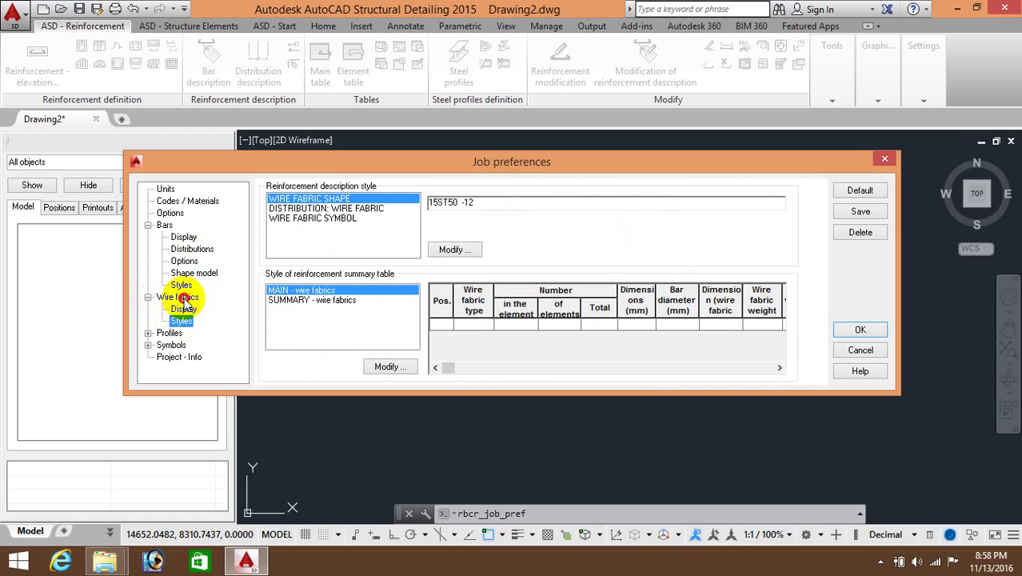
{"action": "left_click", "coordinate": [182, 308]}
{"action": "key", "text": "Down"}
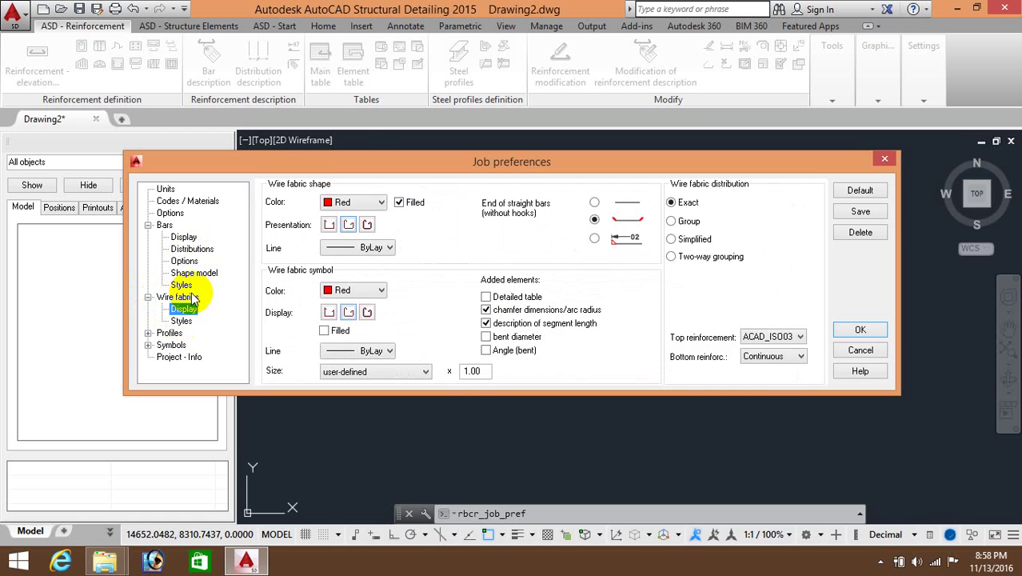
{"action": "left_click", "coordinate": [187, 318]}
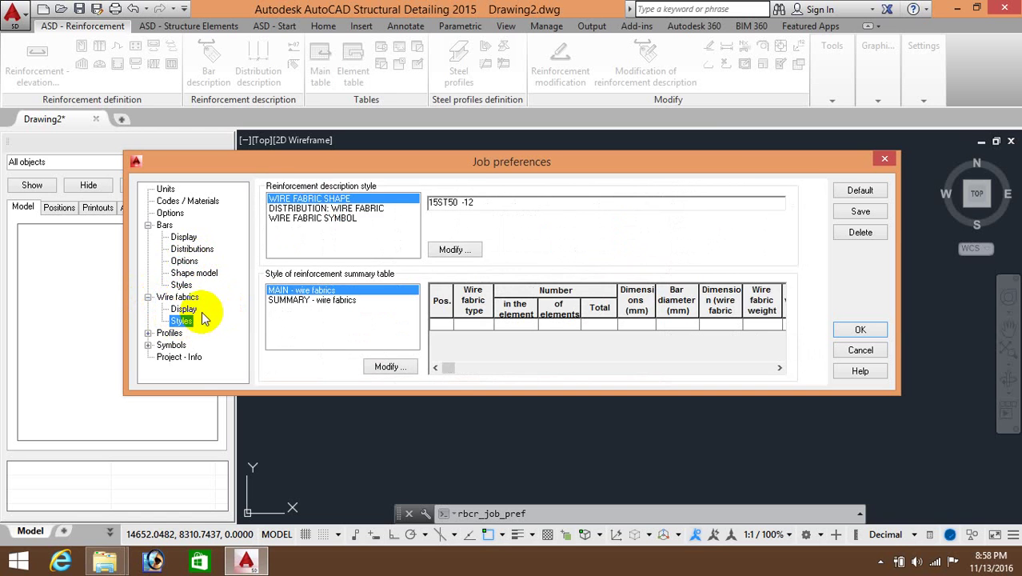
{"action": "left_click", "coordinate": [187, 311]}
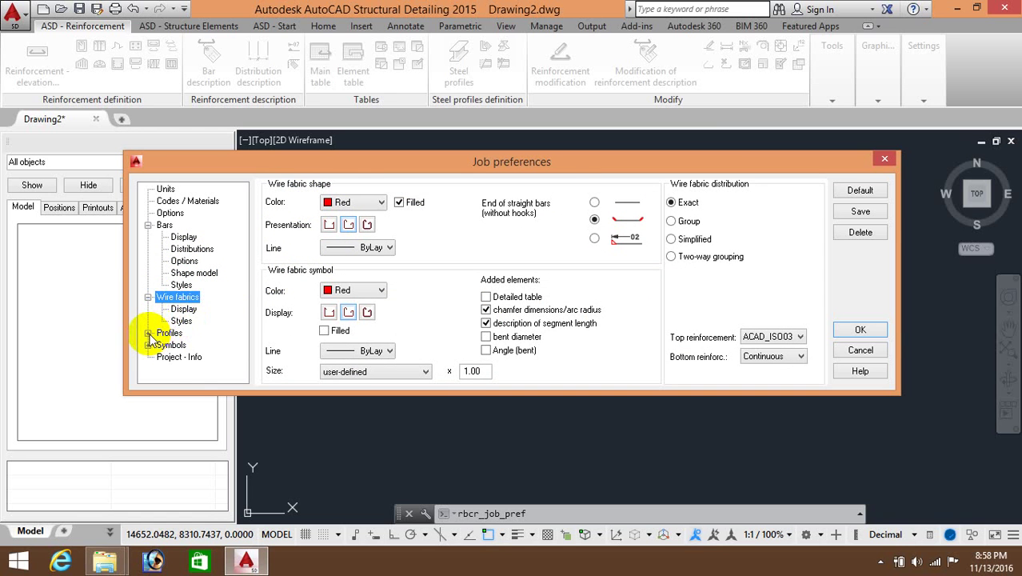
Step: Look over Profiles and Symbols styles, then reach the Project - Info page
{"action": "left_click", "coordinate": [181, 344]}
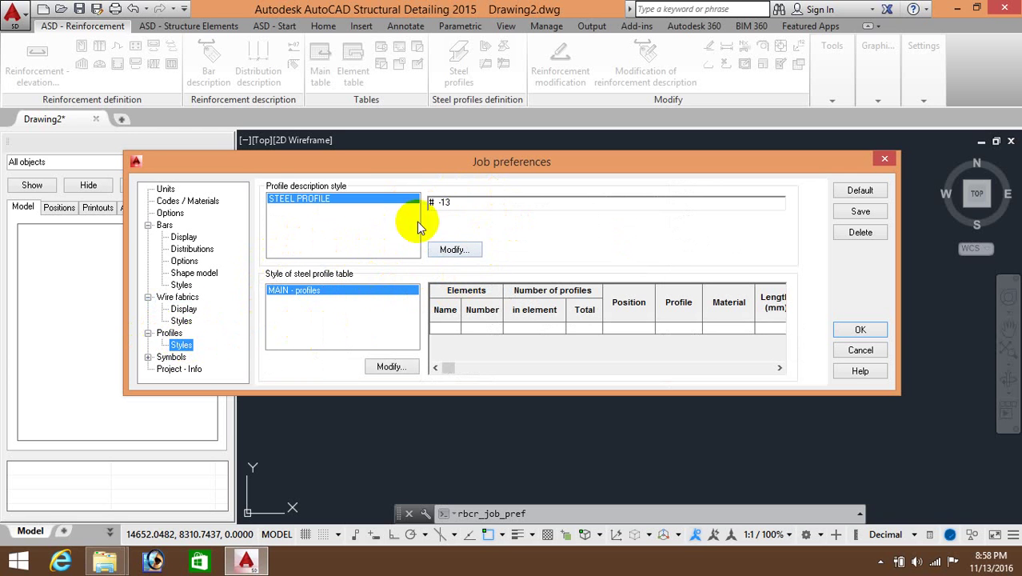
{"action": "left_click", "coordinate": [149, 357]}
{"action": "left_click", "coordinate": [182, 369]}
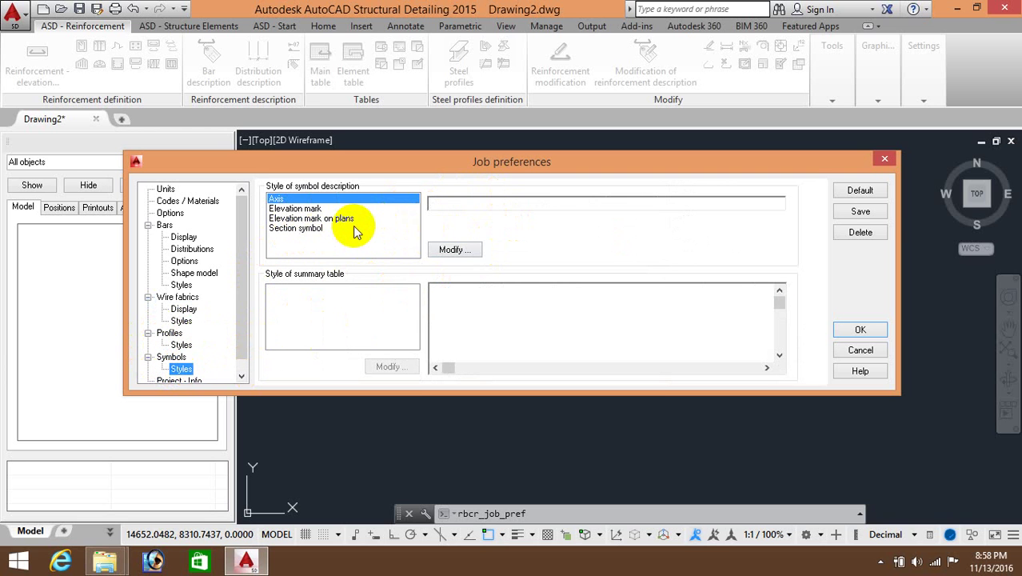
{"action": "left_click", "coordinate": [239, 357]}
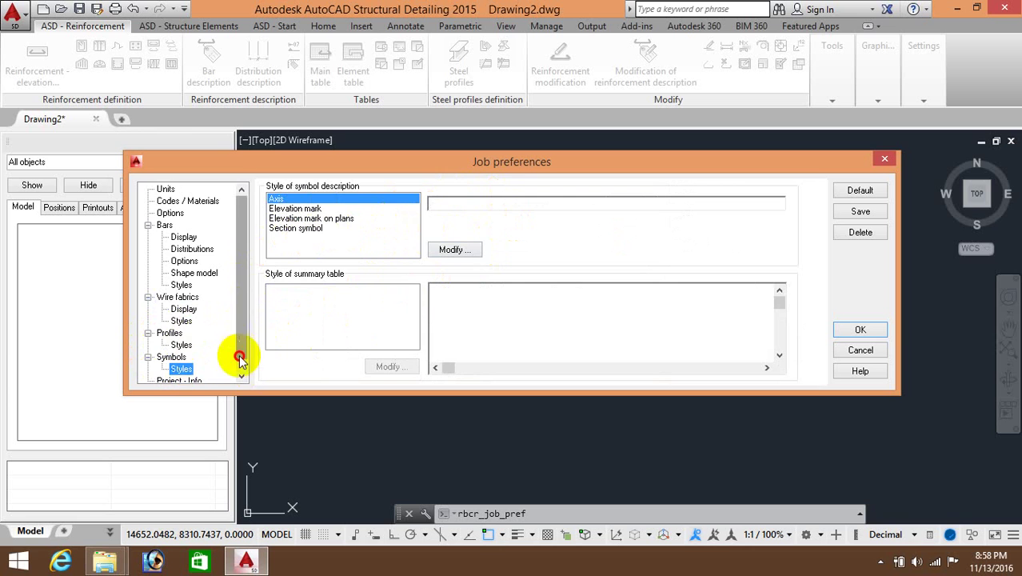
{"action": "left_click_drag", "start_coordinate": [240, 356], "coordinate": [240, 367]}
{"action": "left_click", "coordinate": [198, 369]}
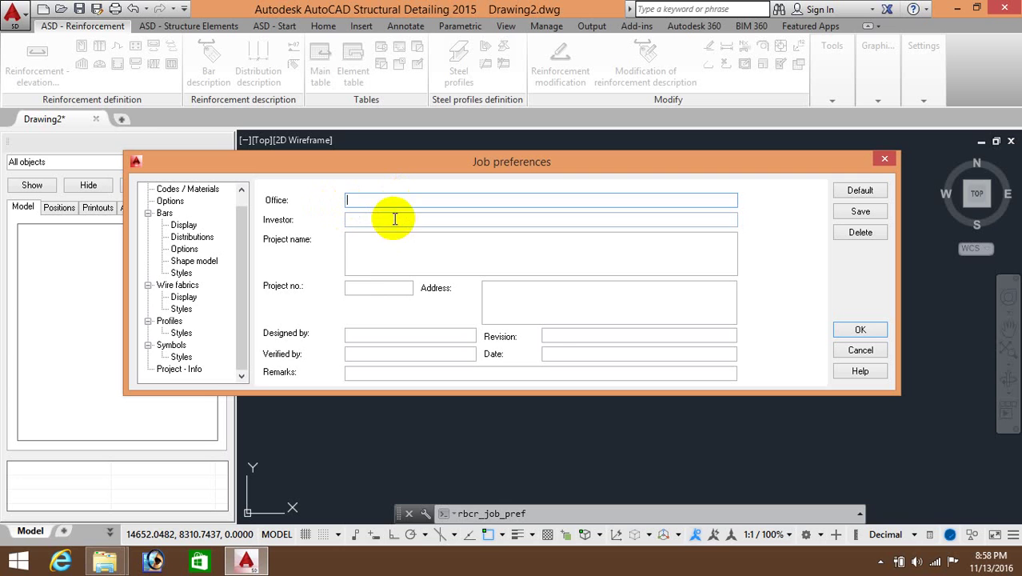
Step: Step through project name, number, address, designer, revision, verifier, date and remarks, leaving them blank
{"action": "left_click", "coordinate": [355, 259]}
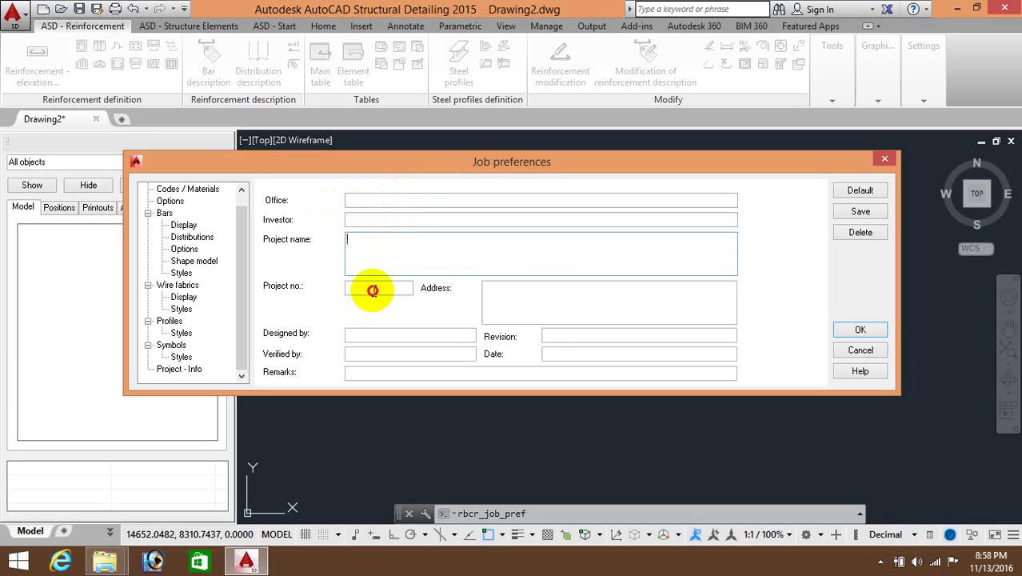
{"action": "left_click", "coordinate": [372, 290]}
{"action": "left_click", "coordinate": [491, 292]}
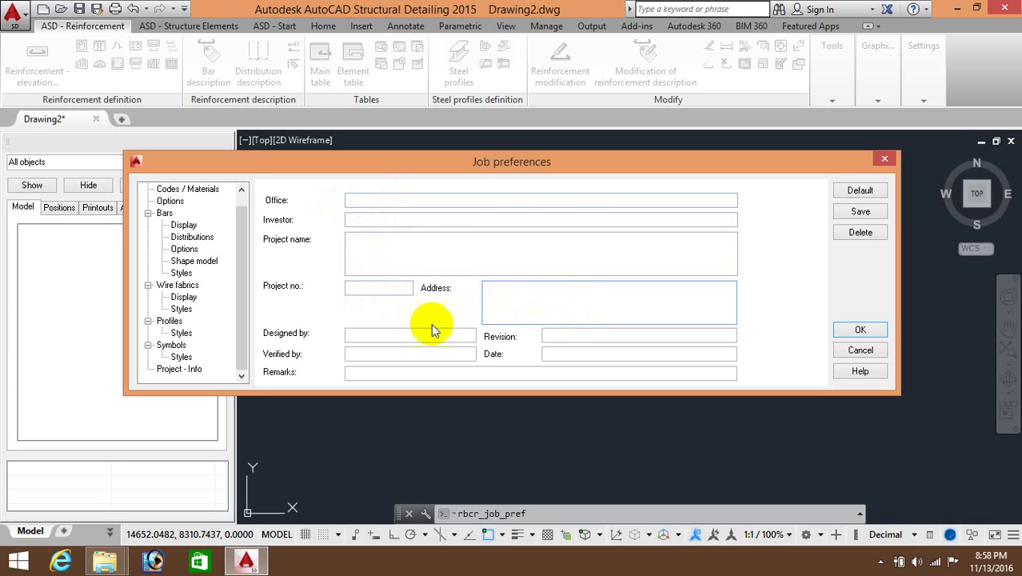
{"action": "left_click", "coordinate": [370, 336]}
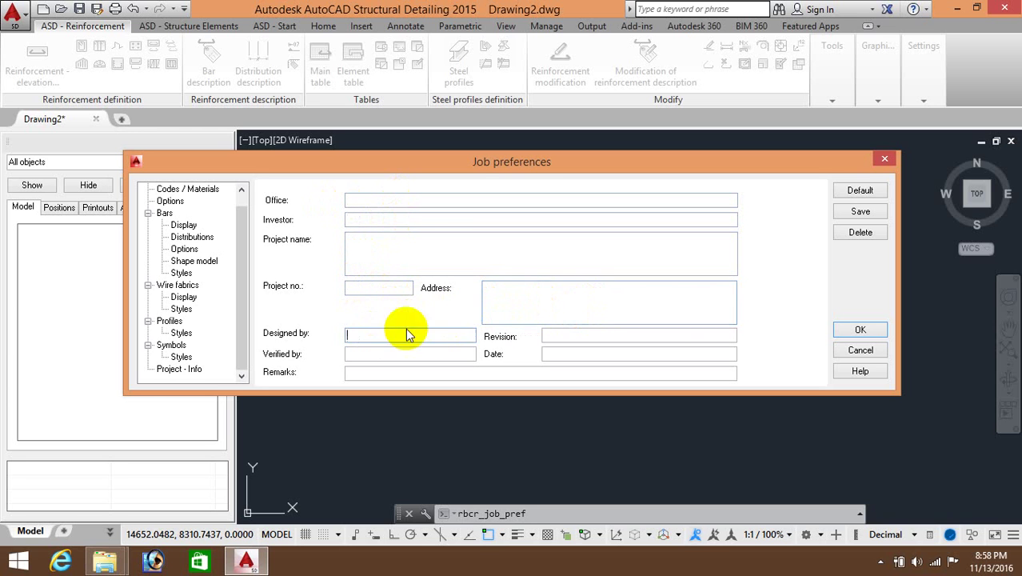
{"action": "left_click", "coordinate": [559, 334]}
{"action": "left_click", "coordinate": [399, 359]}
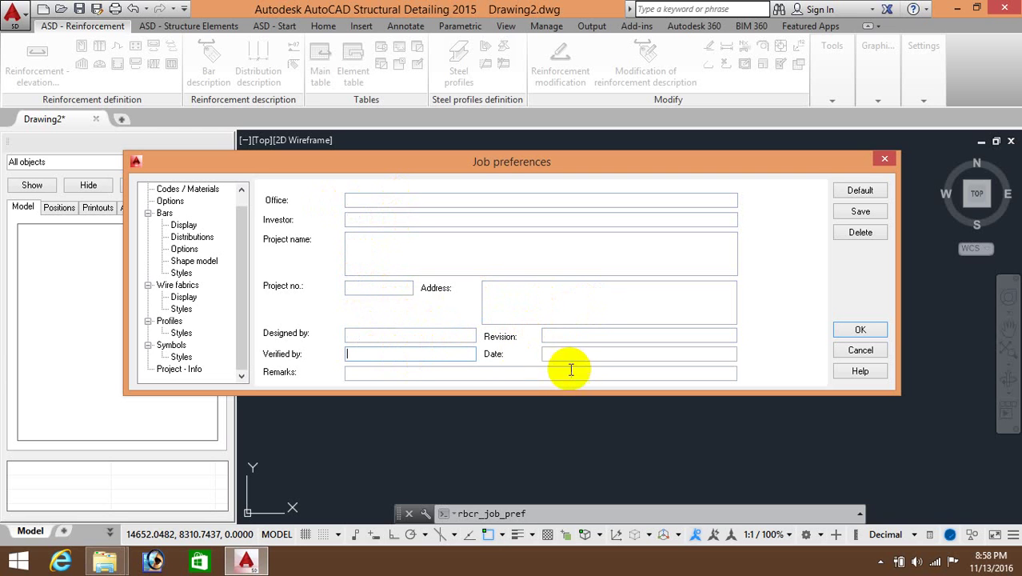
{"action": "left_click", "coordinate": [575, 354]}
{"action": "left_click", "coordinate": [511, 374]}
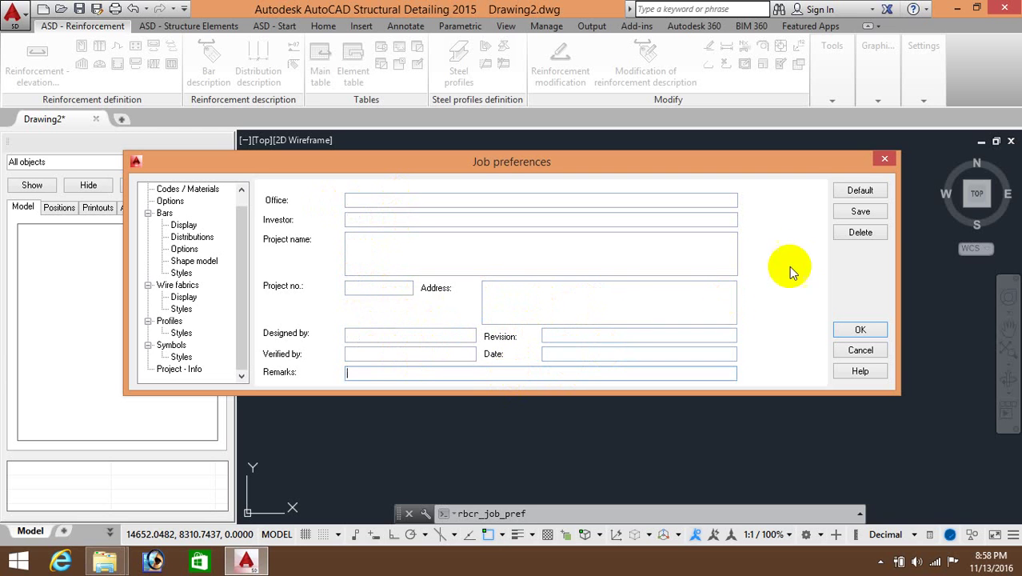
{"action": "left_click", "coordinate": [852, 194]}
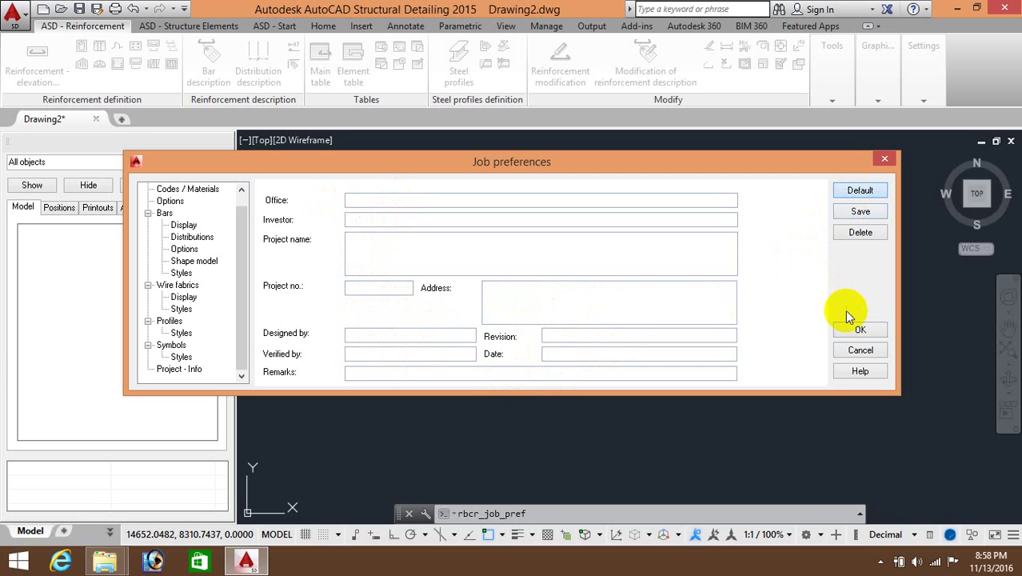
{"action": "left_click", "coordinate": [884, 160]}
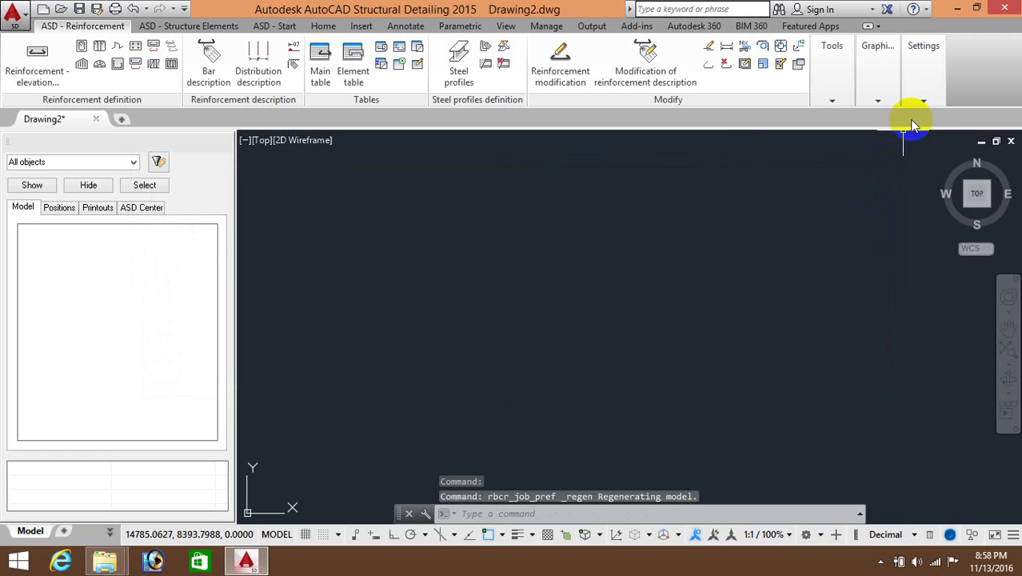
{"action": "left_click", "coordinate": [664, 249]}
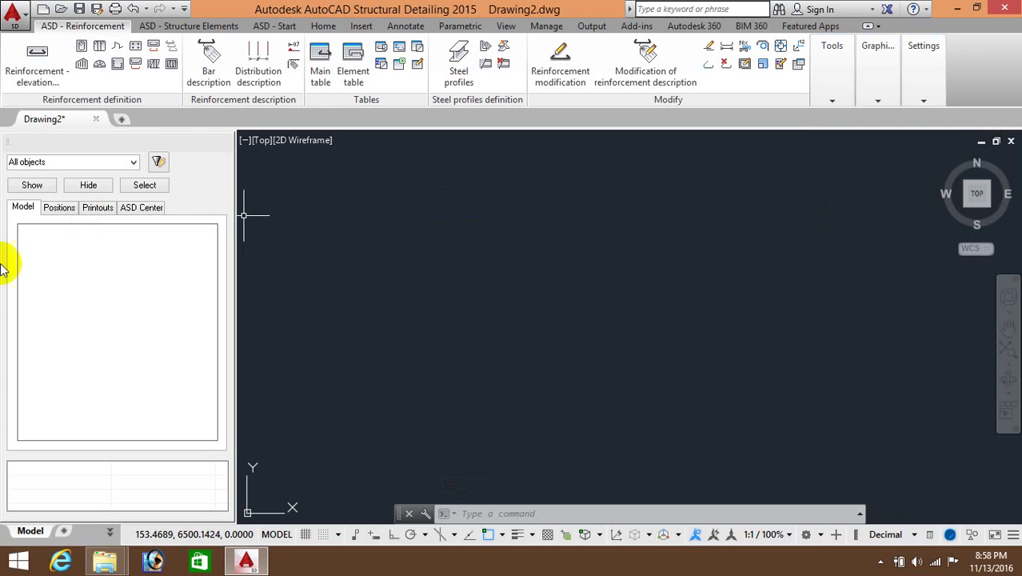
{"action": "mouse_move", "coordinate": [117, 240]}
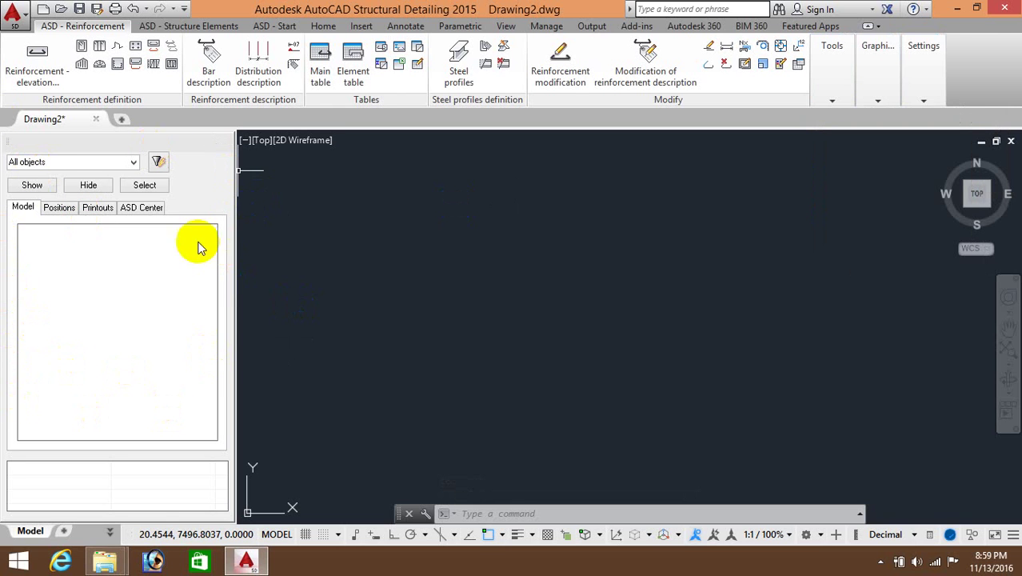
{"action": "left_click", "coordinate": [476, 313]}
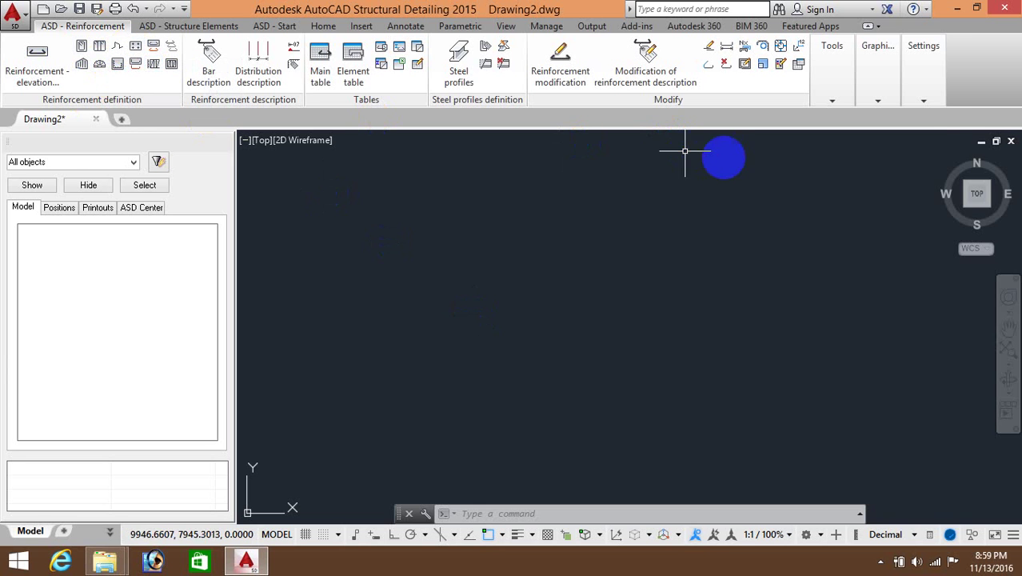
{"action": "left_click", "coordinate": [921, 104]}
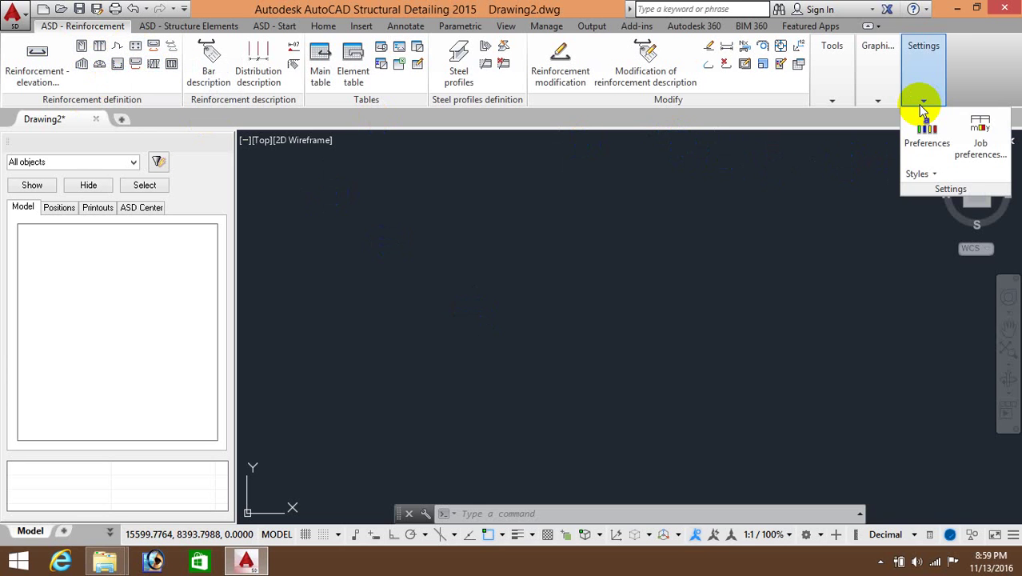